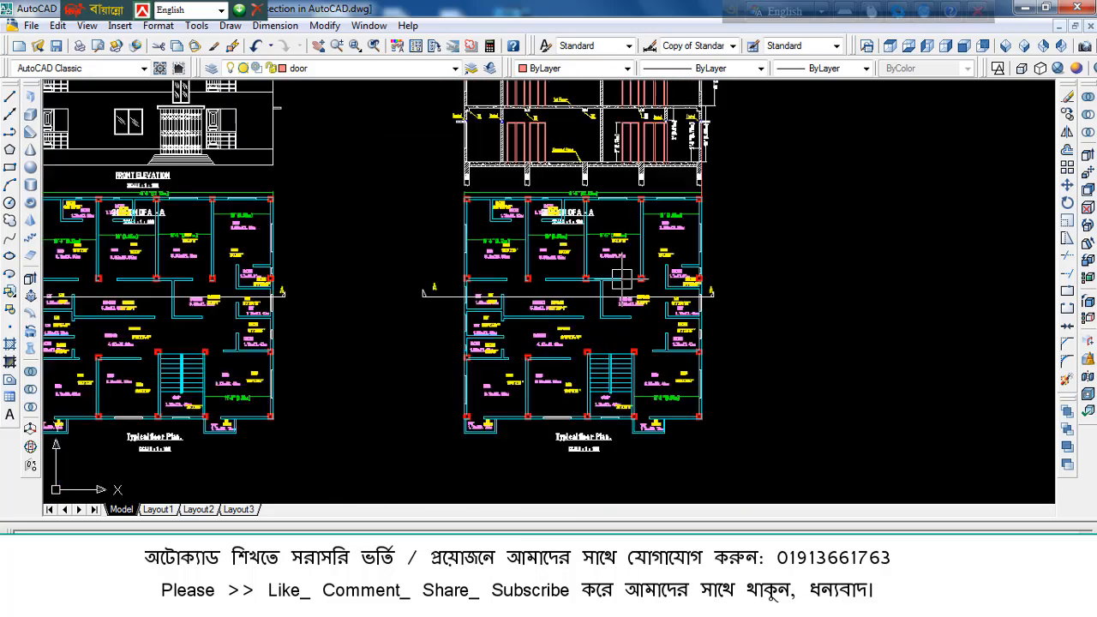
# - Look over the typical floor plan, the section of the building and the front elevation to see how the drawings relate
pyautogui.scroll(6, 590, 446)
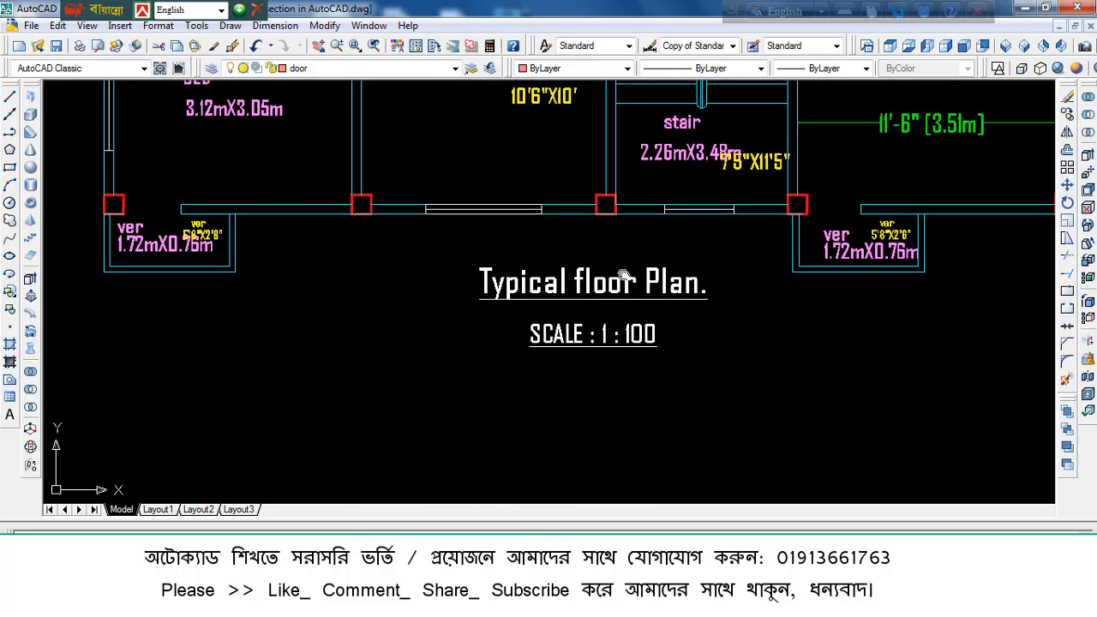
pyautogui.scroll(-6, 635, 320)
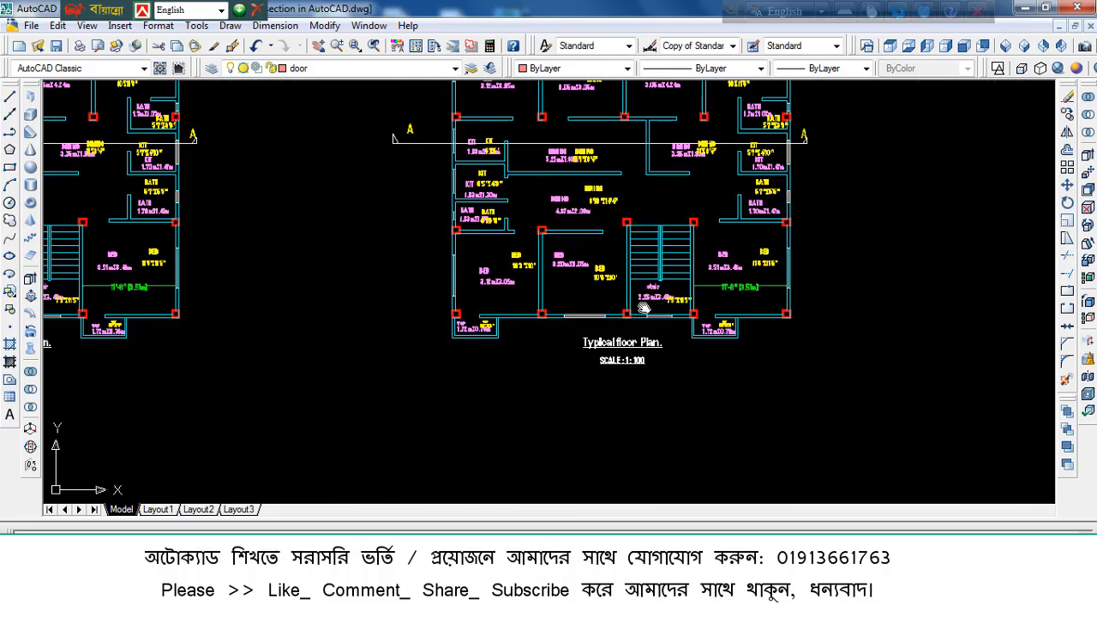
pyautogui.moveTo(626, 292); pyautogui.dragTo(566, 543, button='middle')
pyautogui.scroll(4, 581, 314)
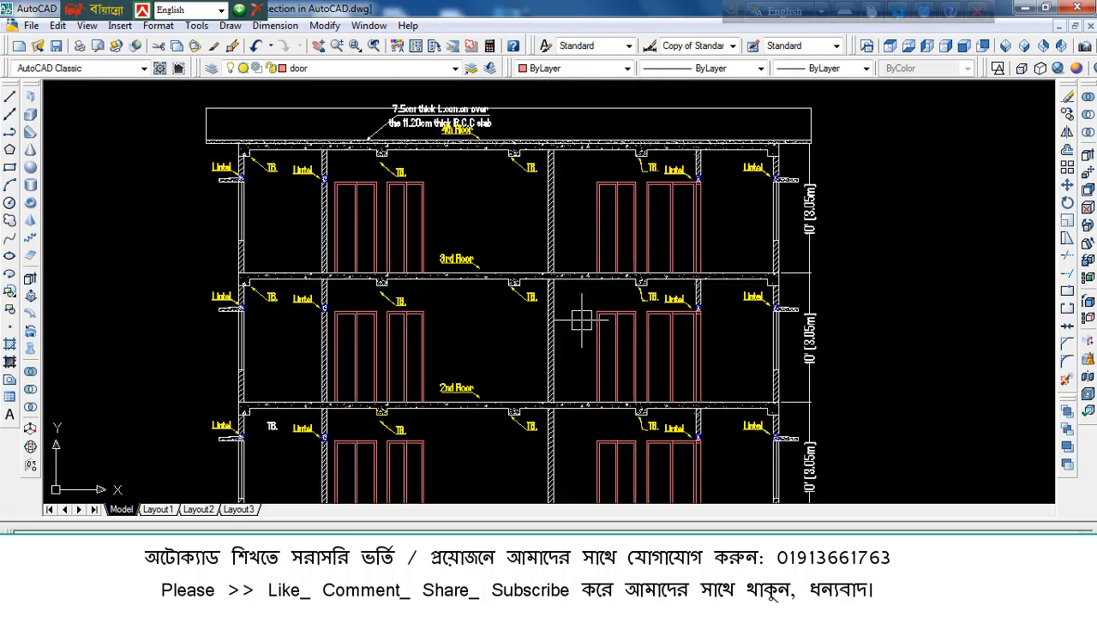
pyautogui.moveTo(617, 334); pyautogui.dragTo(617, 257, button='middle')
pyautogui.scroll(-1, 625, 255)
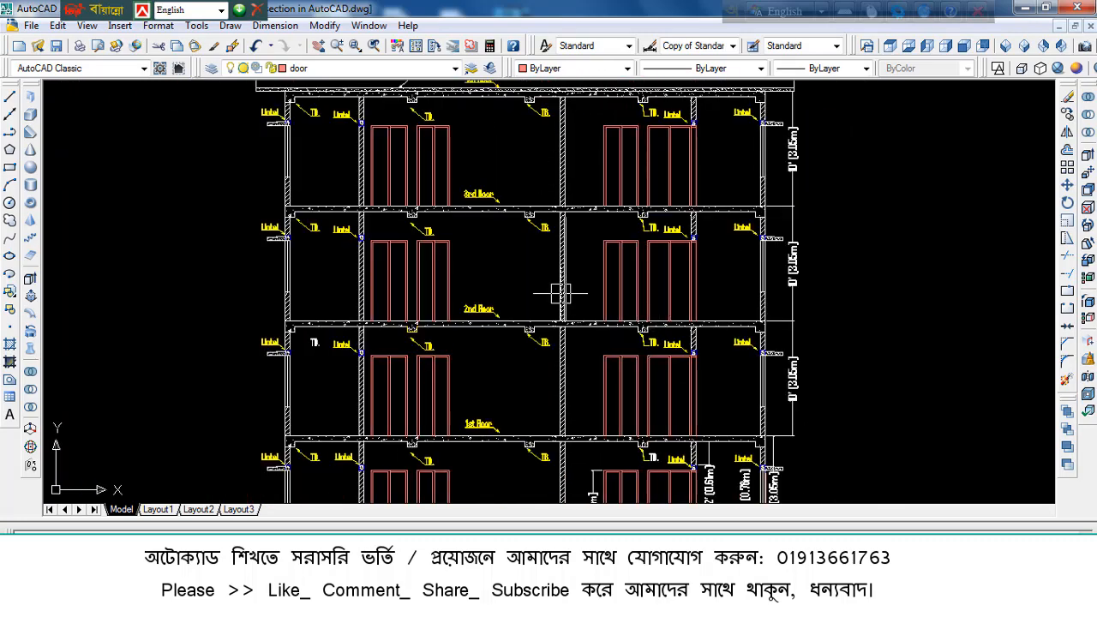
pyautogui.scroll(-2, 560, 293)
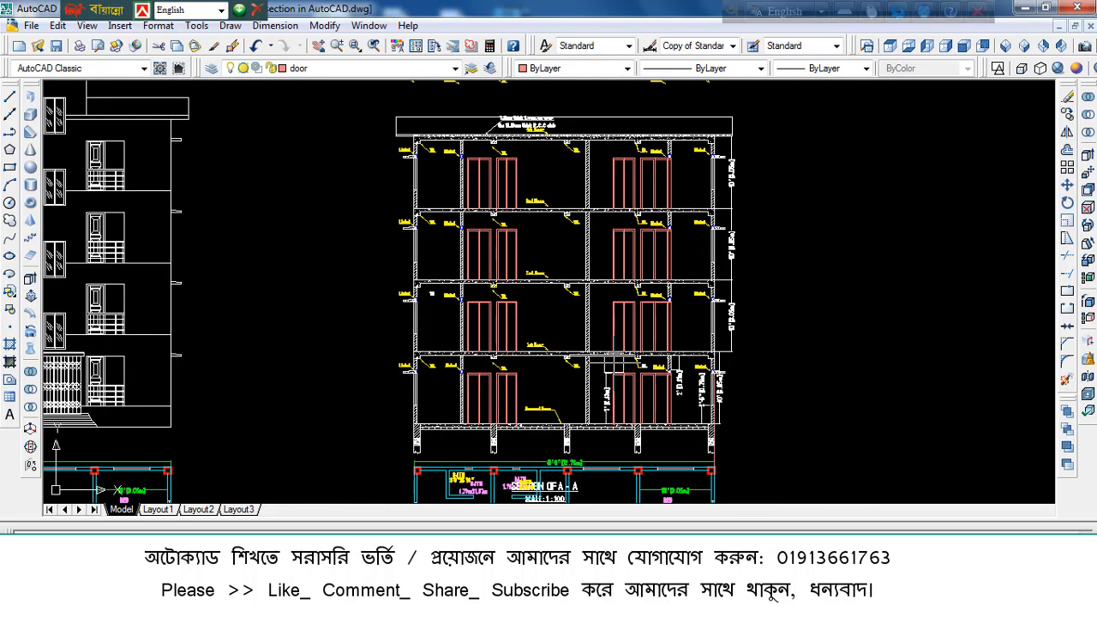
pyautogui.moveTo(404, 322); pyautogui.dragTo(656, 328, button='middle')
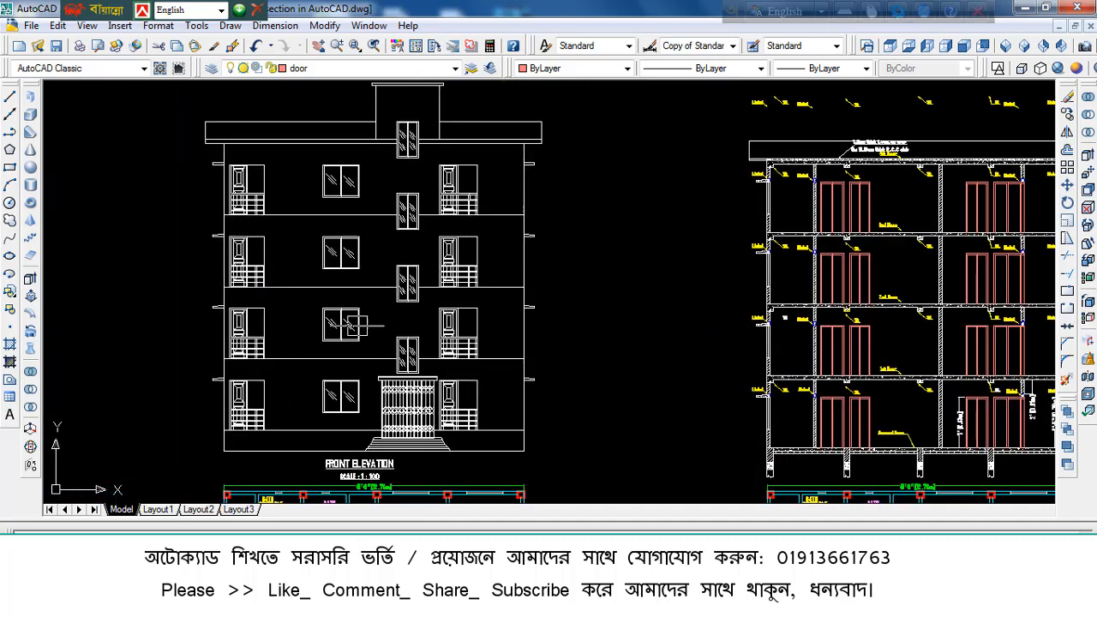
pyautogui.scroll(-3, 708, 328)
pyautogui.moveTo(707, 328); pyautogui.dragTo(499, 298, button='middle')
pyautogui.scroll(3, 500, 297)
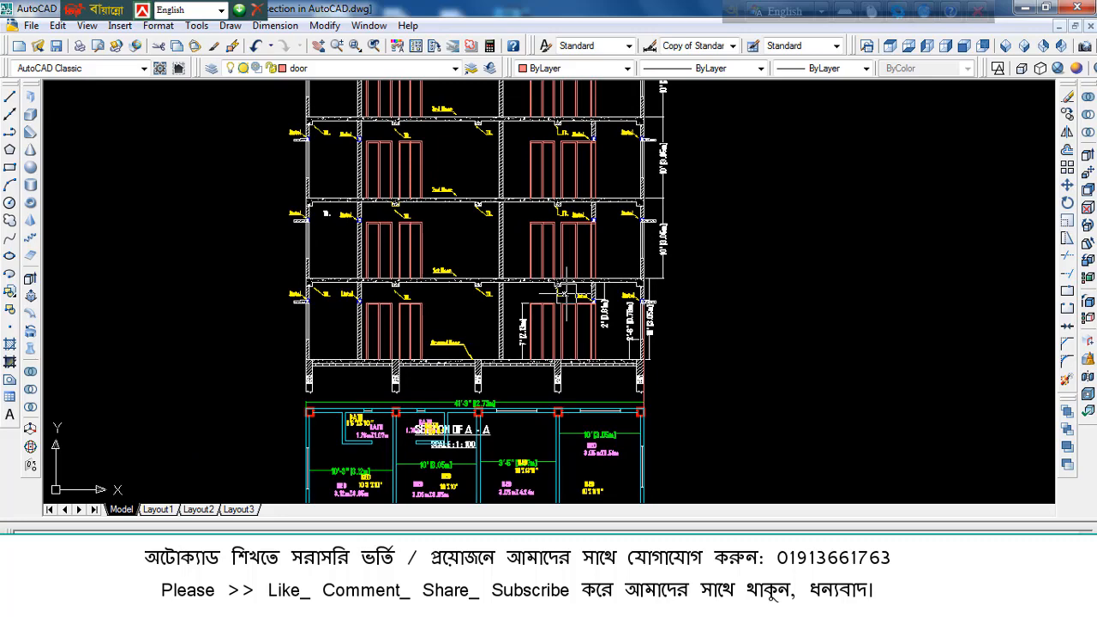
pyautogui.moveTo(565, 293); pyautogui.dragTo(568, 449, button='middle')
pyautogui.scroll(3, 516, 285)
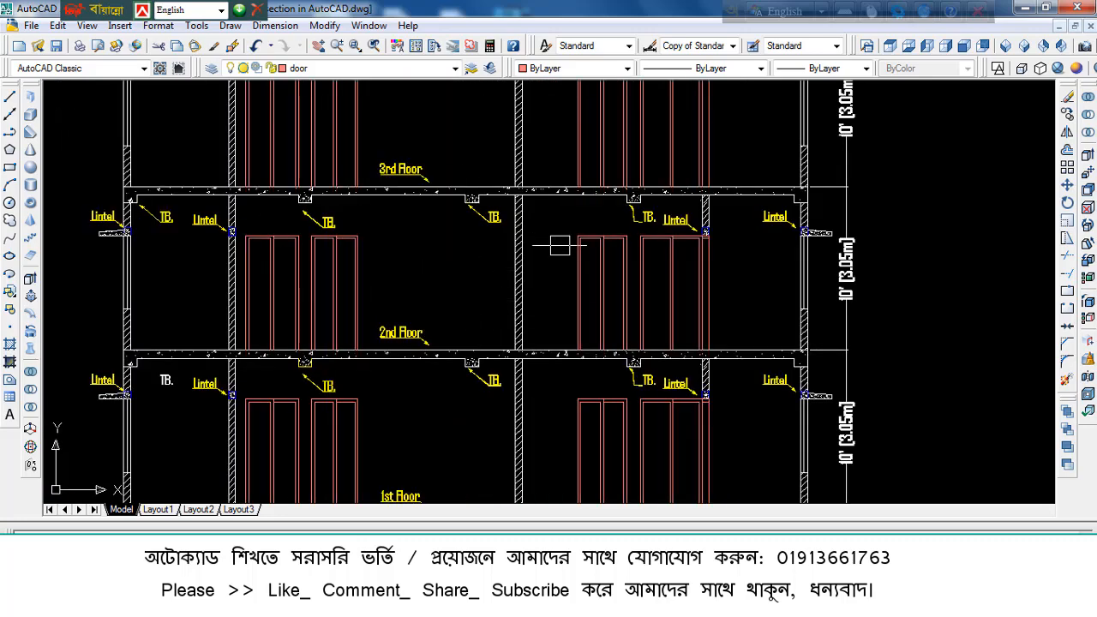
pyautogui.scroll(-2, 559, 246)
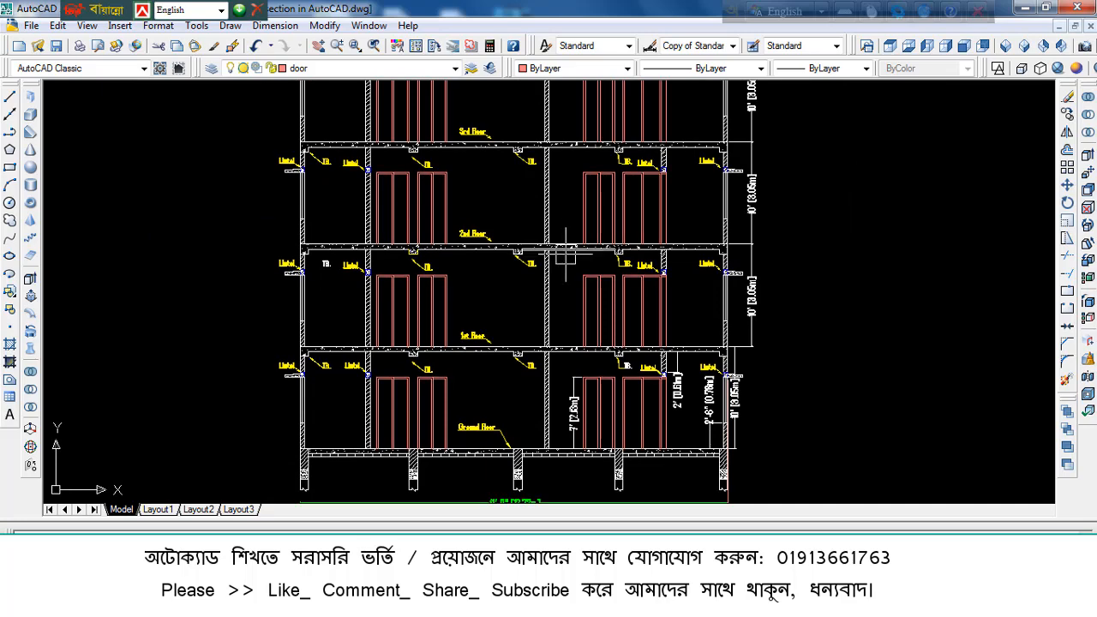
pyautogui.scroll(-2, 566, 255)
# - Examine where section line A-A cuts across the rooms of the typical floor plan below the section drawing
pyautogui.moveTo(565, 254); pyautogui.dragTo(565, 137, button='middle')
pyautogui.scroll(2, 504, 372)
pyautogui.moveTo(504, 372); pyautogui.dragTo(531, 303, button='middle')
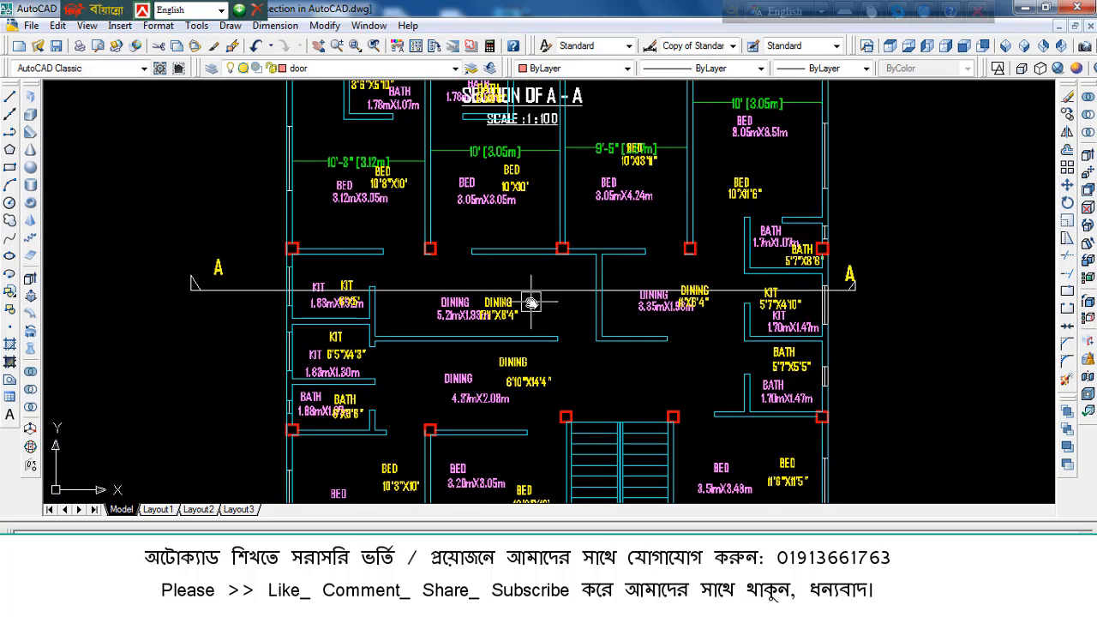
pyautogui.scroll(-2, 531, 302)
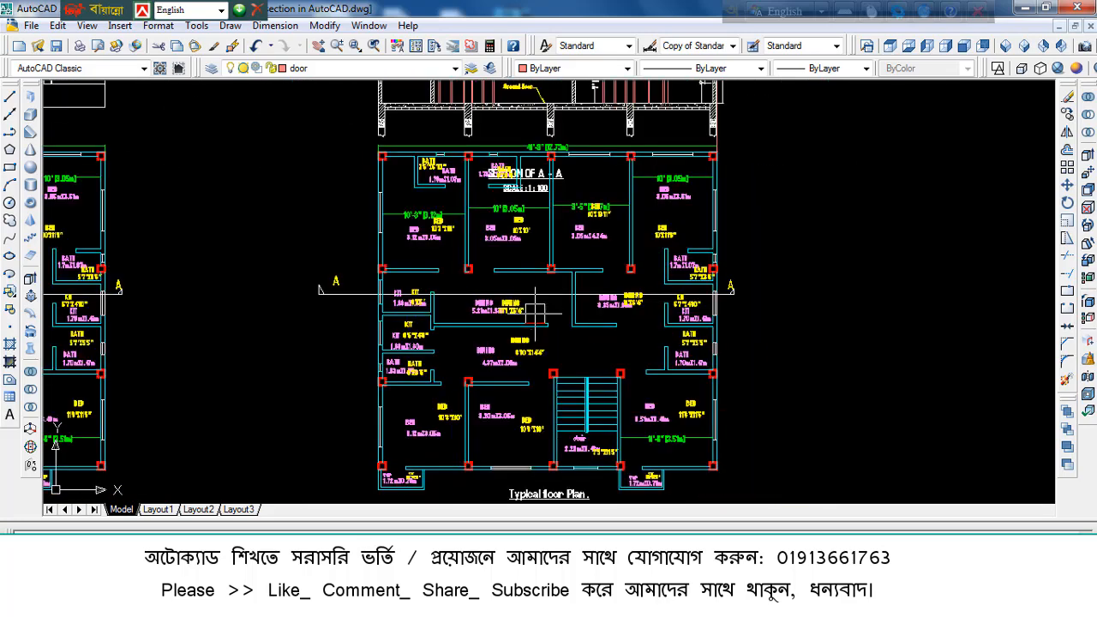
pyautogui.scroll(1, 319, 290)
pyautogui.moveTo(319, 289); pyautogui.dragTo(212, 229, button='middle')
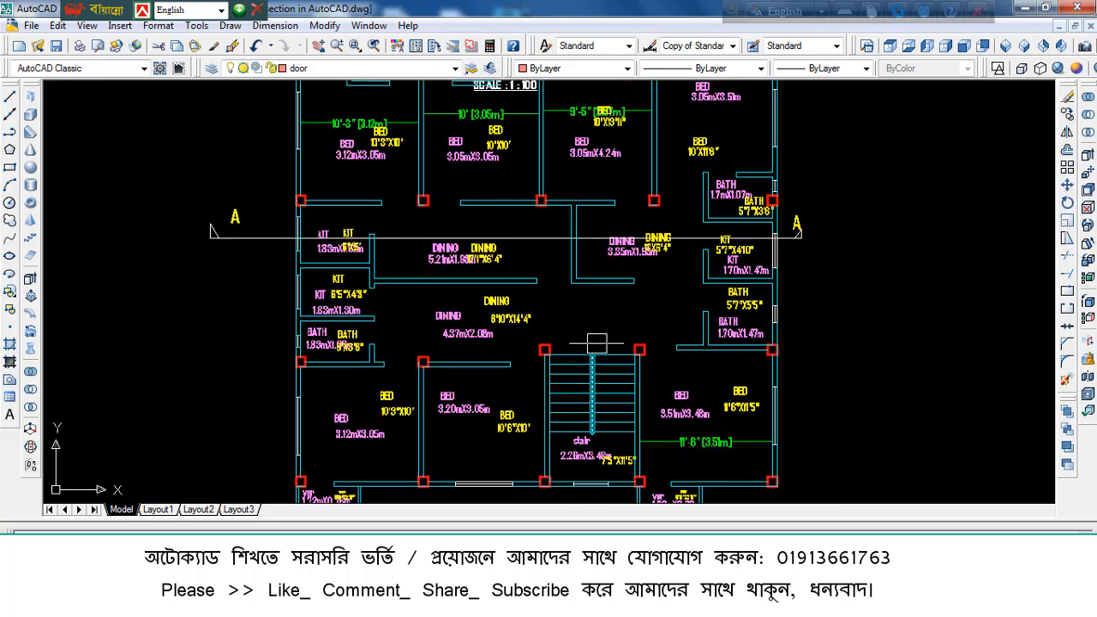
pyautogui.moveTo(602, 325); pyautogui.dragTo(601, 429, button='middle')
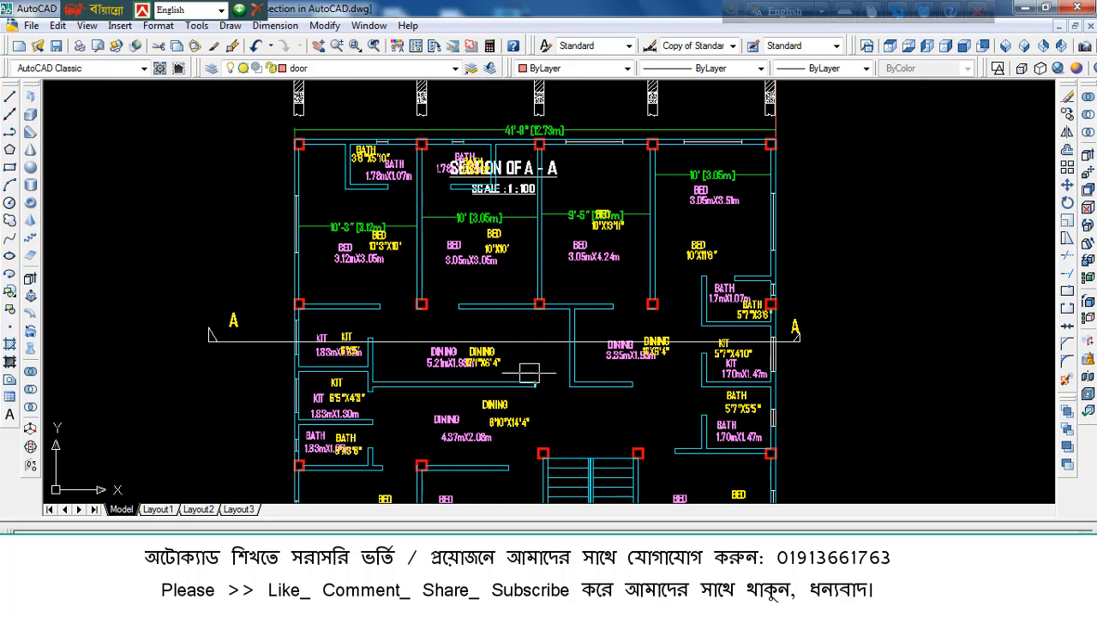
pyautogui.moveTo(532, 375); pyautogui.dragTo(508, 397, button='middle')
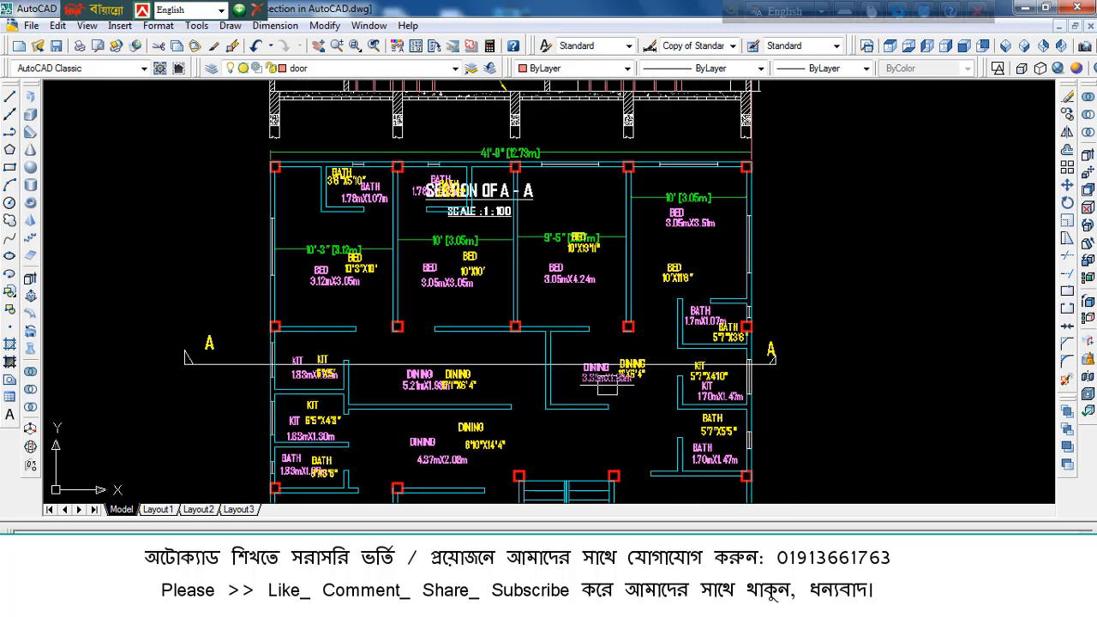
pyautogui.scroll(2, 765, 403)
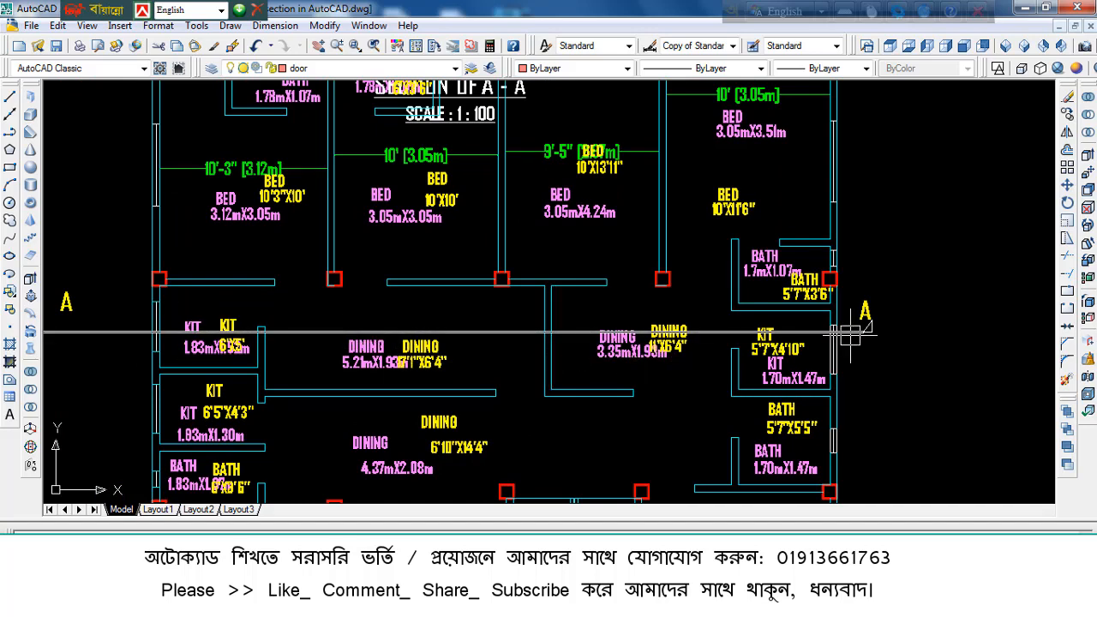
pyautogui.scroll(-2, 850, 335)
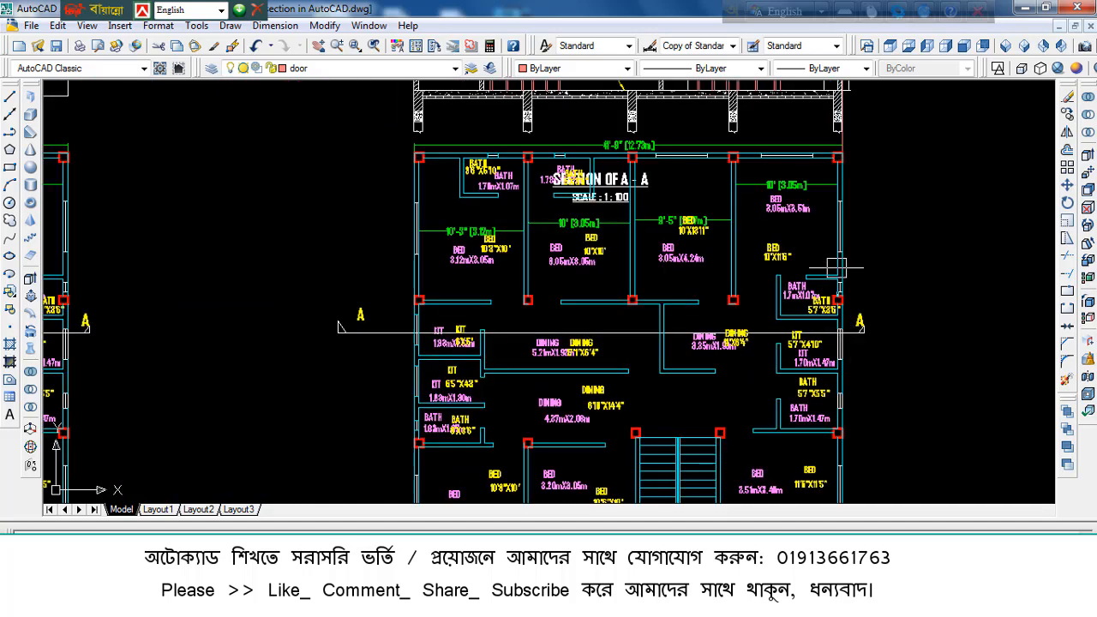
pyautogui.moveTo(833, 268); pyautogui.dragTo(760, 377, button='middle')
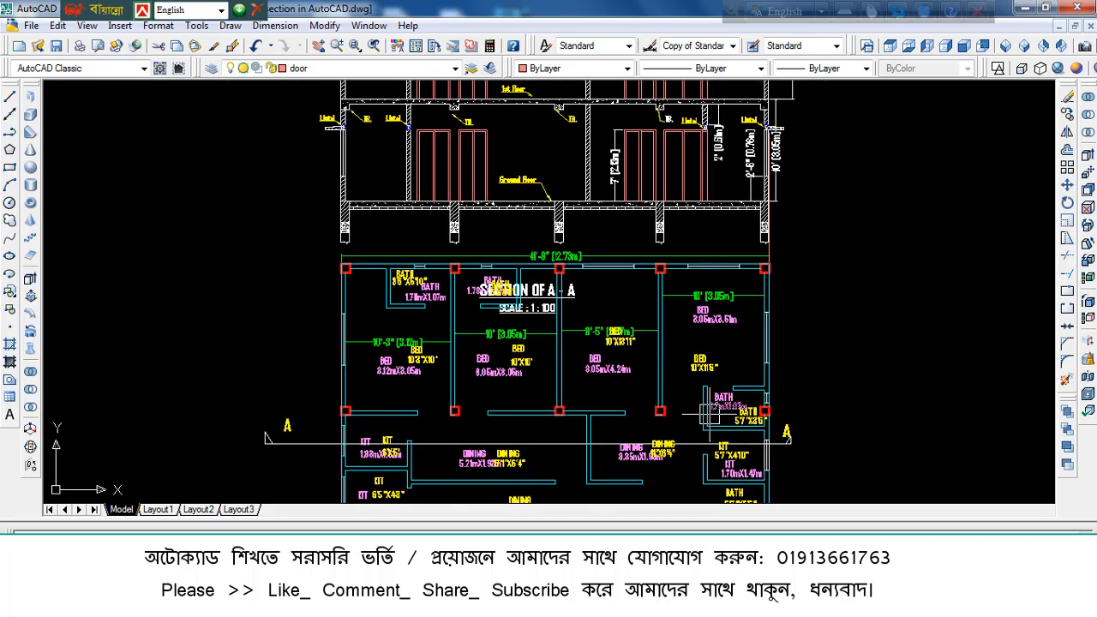
pyautogui.moveTo(655, 471); pyautogui.dragTo(600, 397, button='middle')
pyautogui.scroll(3, 572, 312)
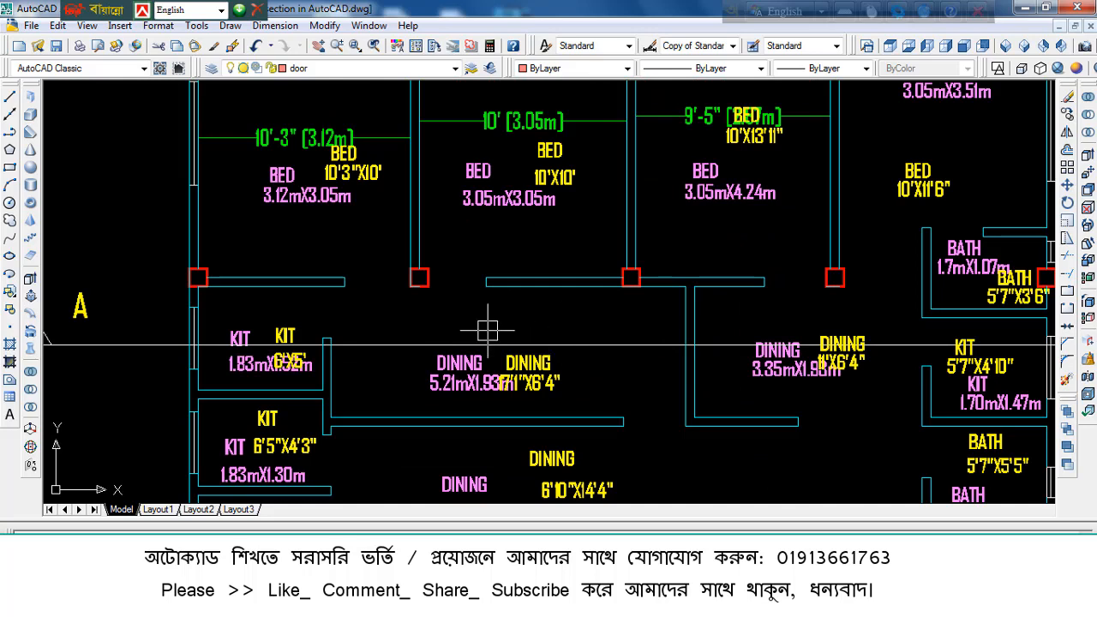
pyautogui.moveTo(640, 331); pyautogui.dragTo(638, 363, button='middle')
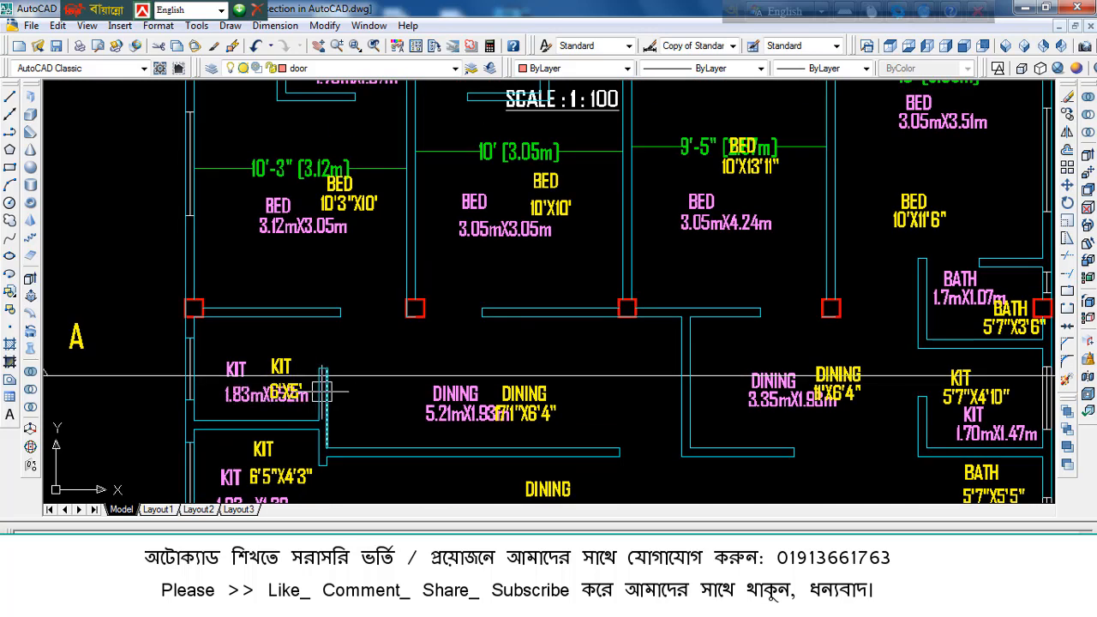
# - Trace section line A-A across the plan from the east kitchen window through the dining walls to the west kitchen window
pyautogui.scroll(2, 320, 394)
pyautogui.scroll(-3, 368, 345)
pyautogui.moveTo(715, 386); pyautogui.dragTo(690, 402, button='middle')
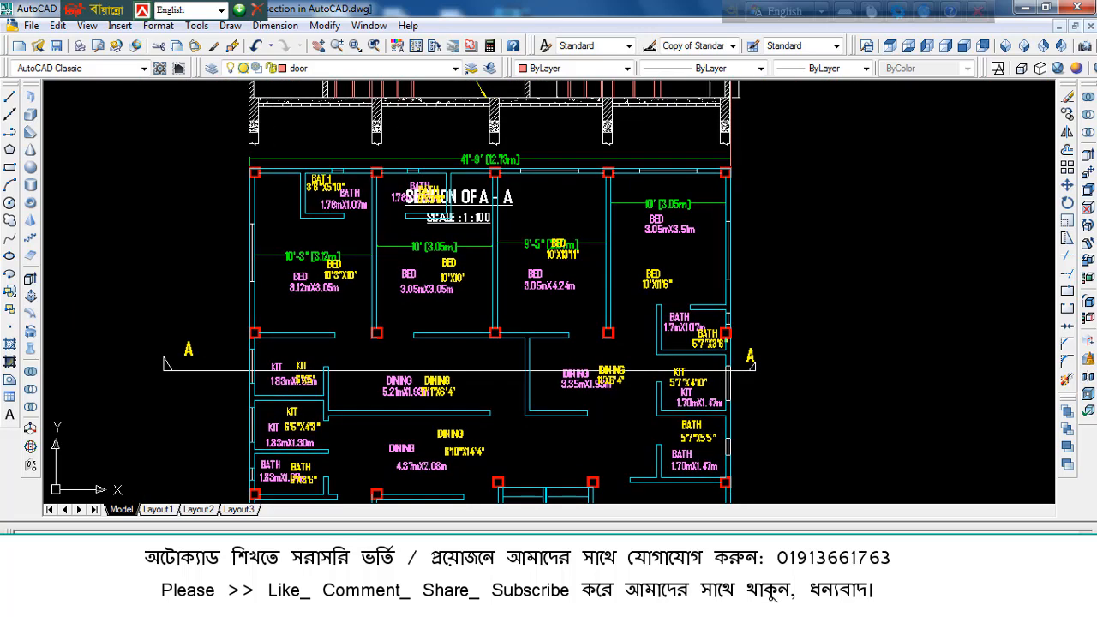
pyautogui.scroll(1, 738, 376)
pyautogui.scroll(3, 738, 376)
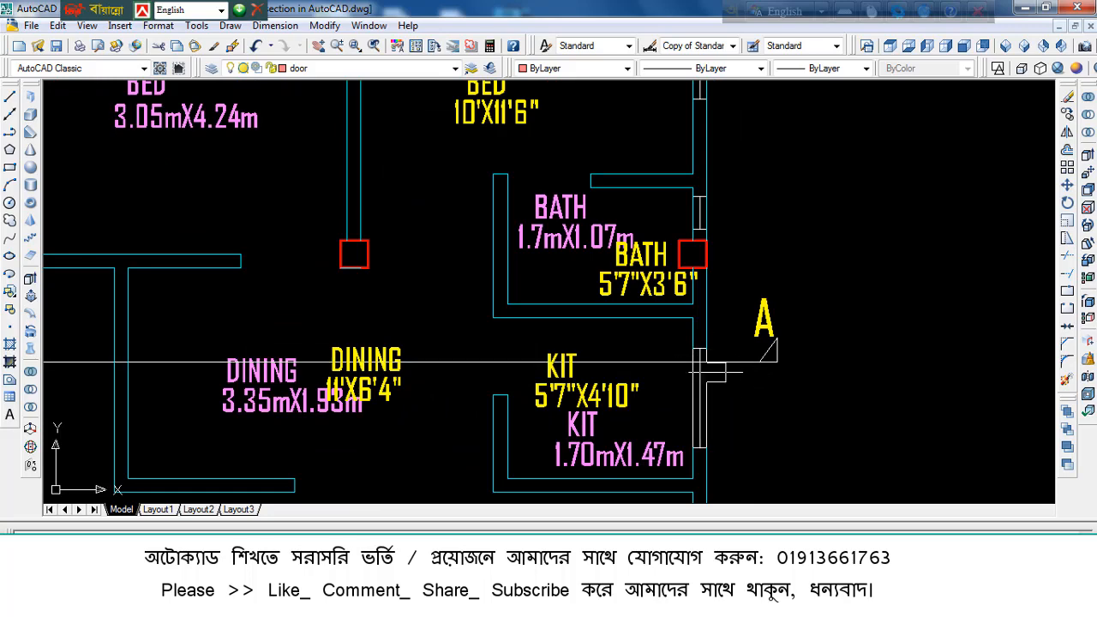
pyautogui.scroll(-2, 724, 362)
pyautogui.scroll(2, 602, 361)
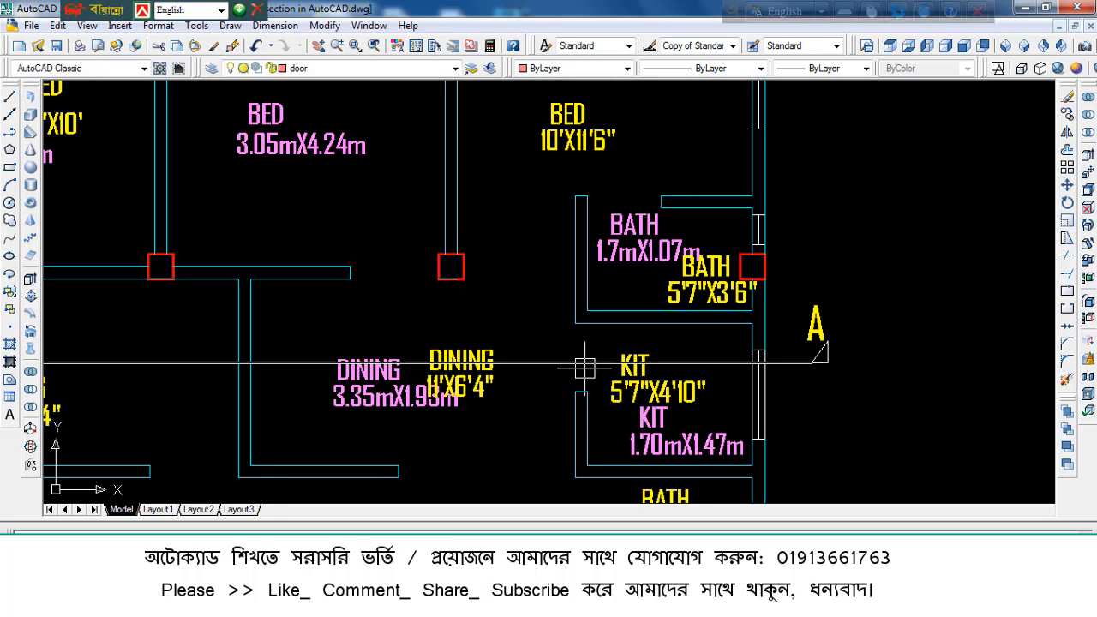
pyautogui.moveTo(584, 367); pyautogui.dragTo(694, 351, button='middle')
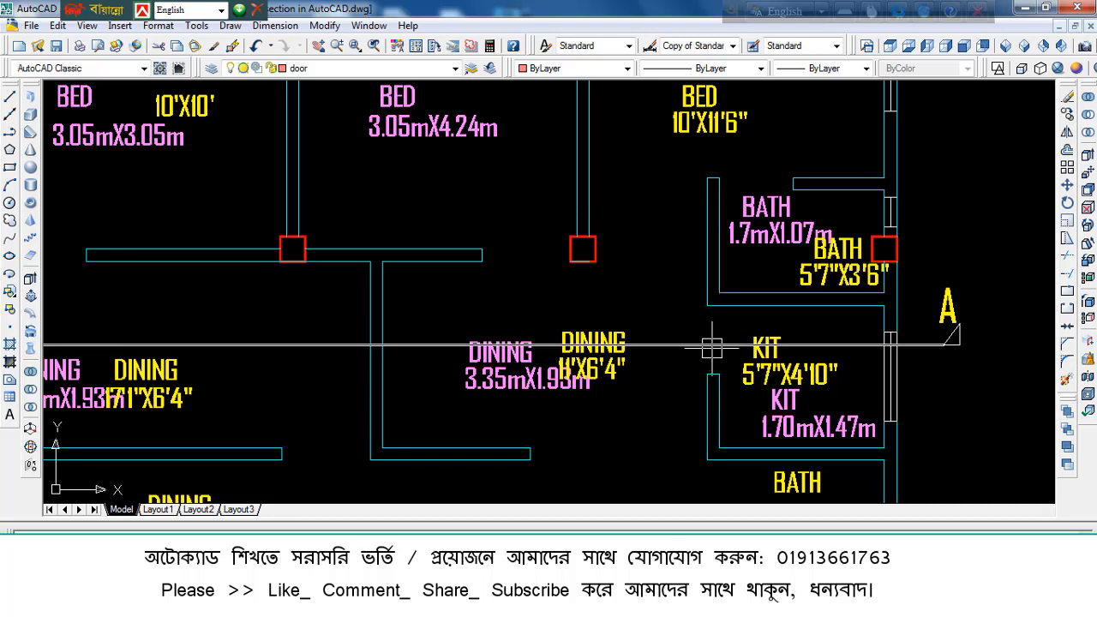
pyautogui.moveTo(465, 360); pyautogui.dragTo(601, 364, button='middle')
pyautogui.scroll(-1, 511, 341)
pyautogui.moveTo(195, 371); pyautogui.dragTo(398, 367, button='middle')
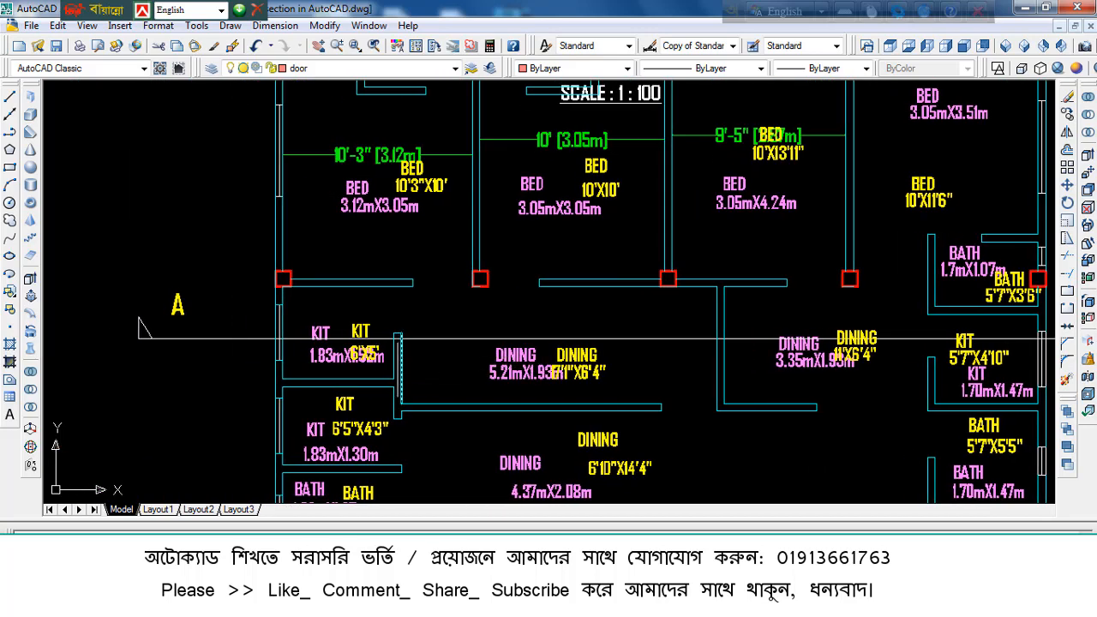
pyautogui.scroll(2, 398, 341)
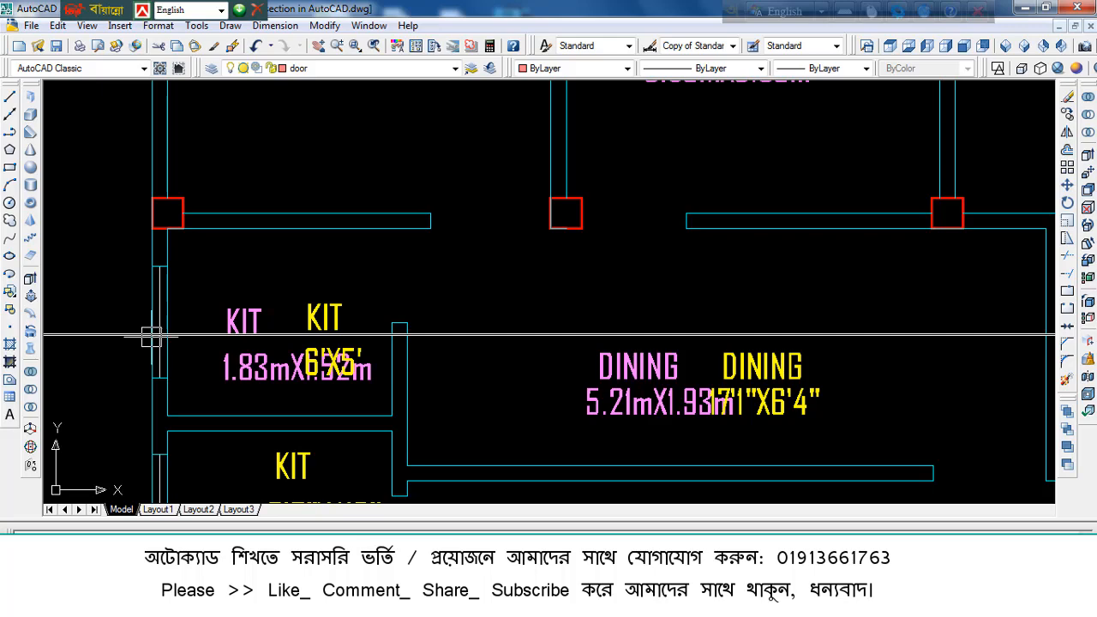
pyautogui.scroll(-4, 151, 336)
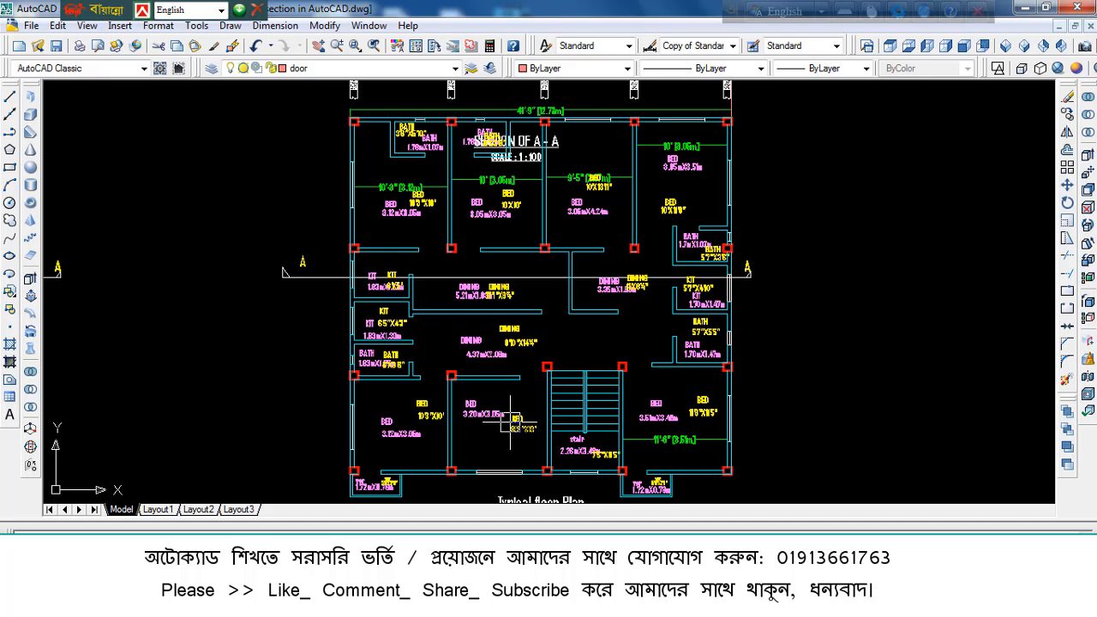
# - Draw a small circle in the dining area of the plan, between section line A-A and the stair
pyautogui.press('c')
pyautogui.press('Return')
pyautogui.scroll(2, 546, 334)
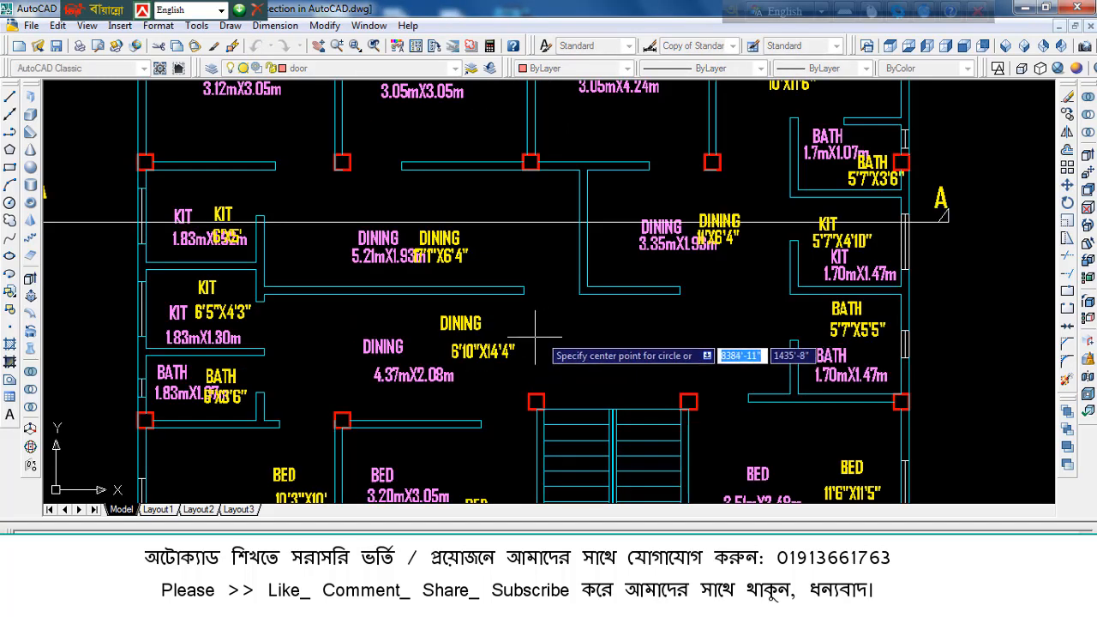
pyautogui.click(534, 337)
pyautogui.scroll(-2, 555, 328)
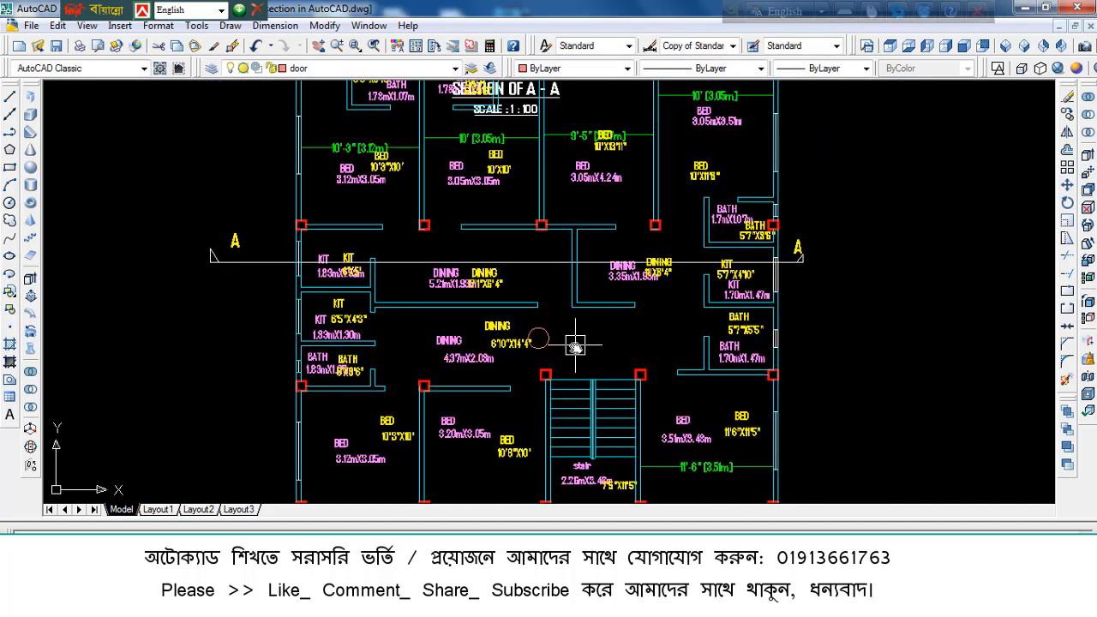
pyautogui.moveTo(574, 345); pyautogui.dragTo(543, 425, button='middle')
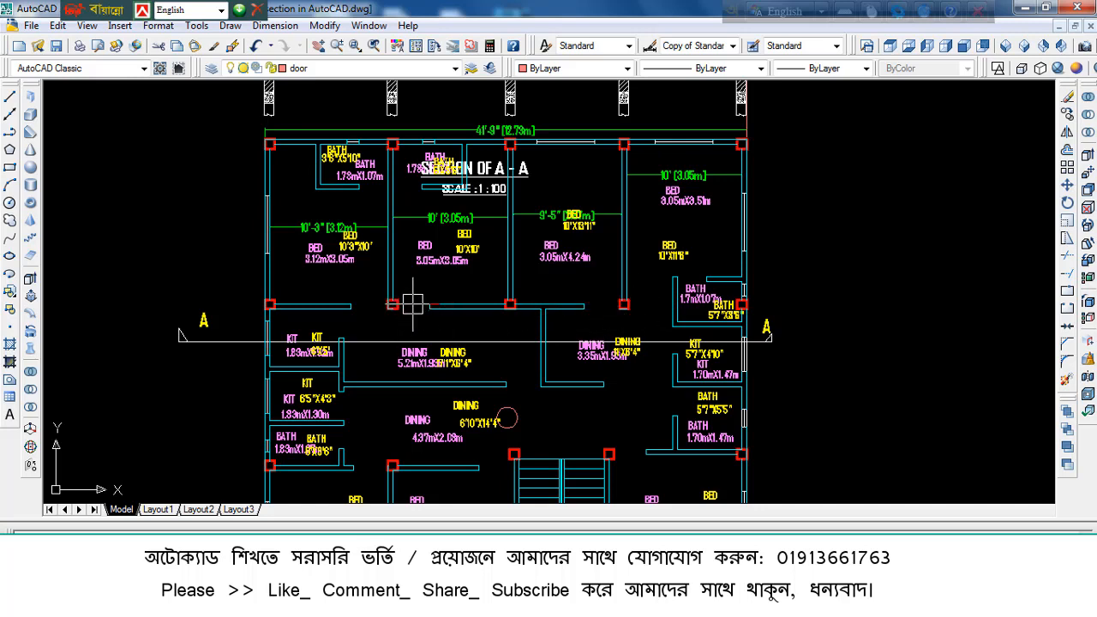
# - Compare the ground floor of the section with the plan, then inspect the west outer wall, window, lintel and beam details
pyautogui.scroll(-5, 490, 294)
pyautogui.scroll(2, 474, 355)
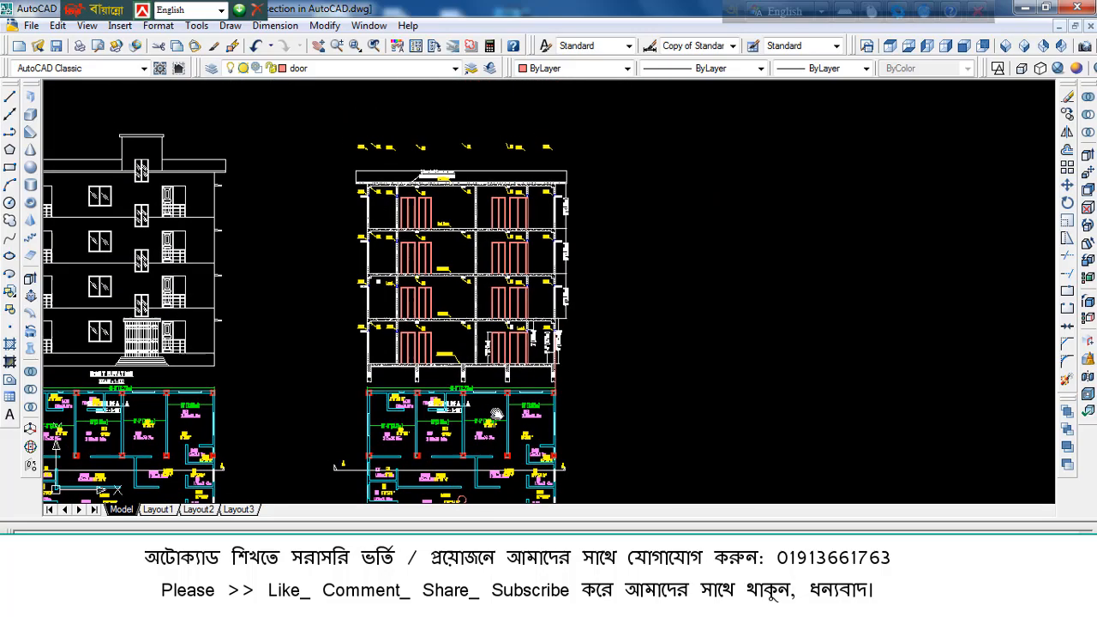
pyautogui.scroll(4, 476, 356)
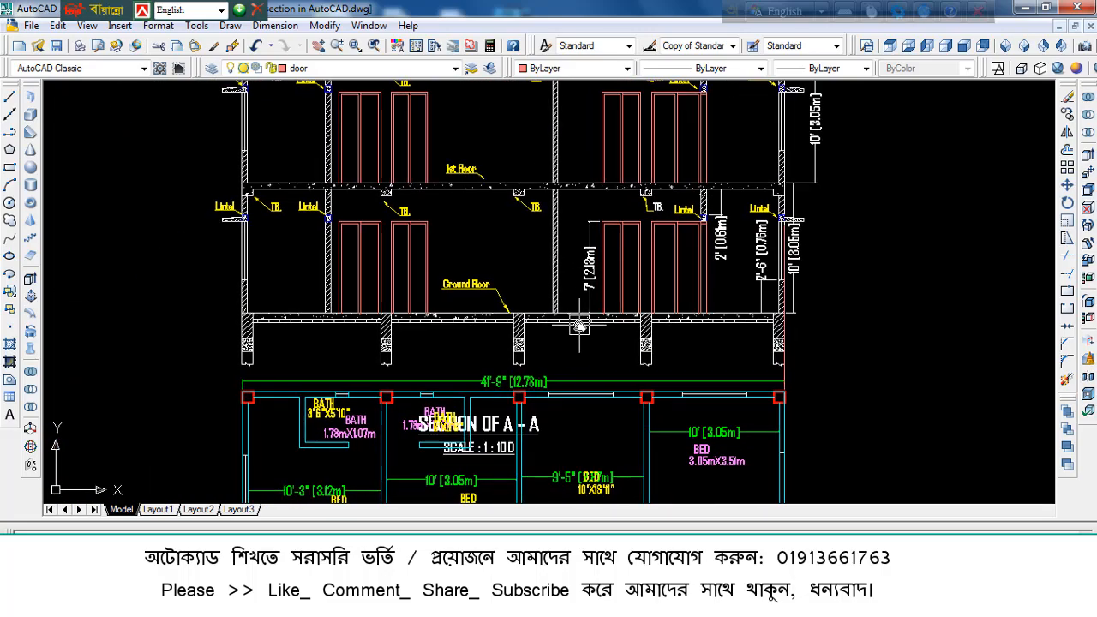
pyautogui.moveTo(672, 352); pyautogui.dragTo(669, 299, button='middle')
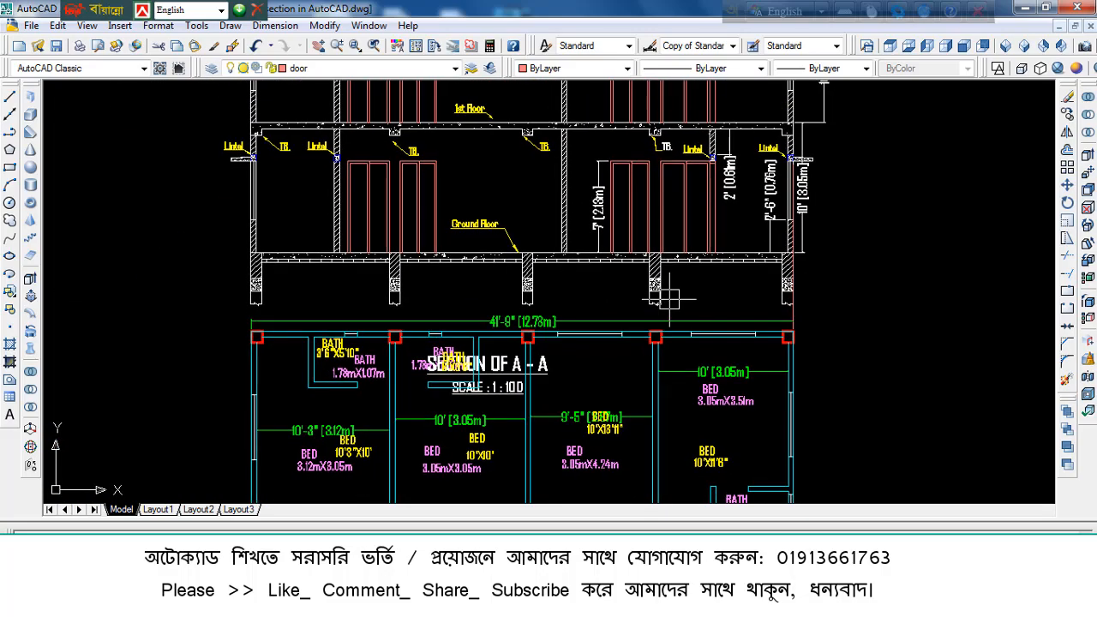
pyautogui.moveTo(669, 372); pyautogui.dragTo(667, 313, button='middle')
pyautogui.scroll(-2, 660, 319)
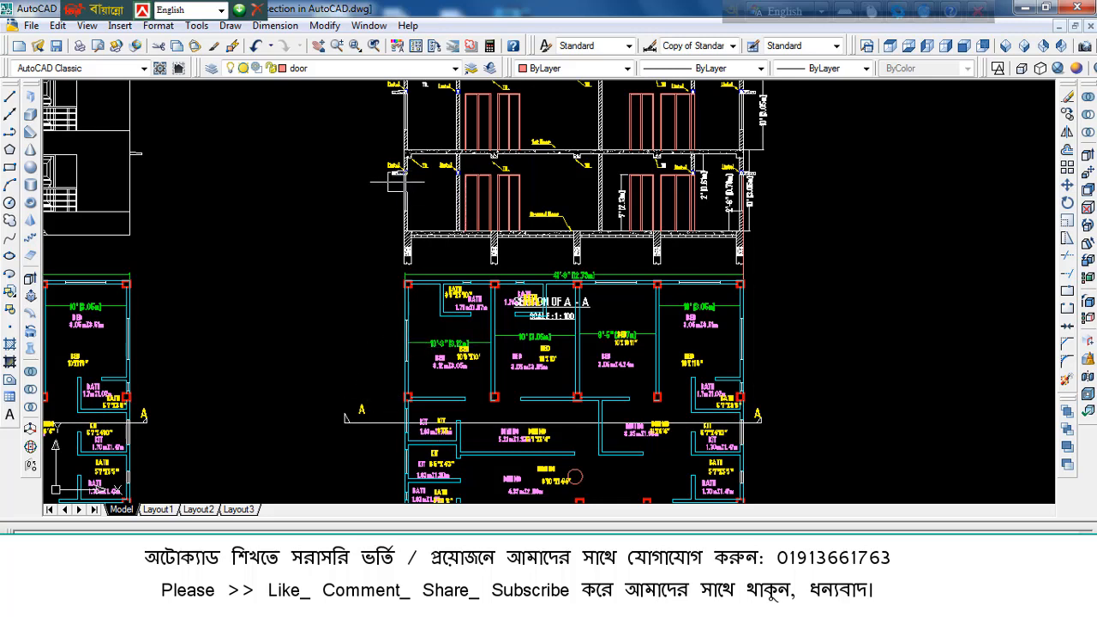
pyautogui.scroll(5, 410, 216)
pyautogui.moveTo(399, 218); pyautogui.dragTo(396, 349, button='middle')
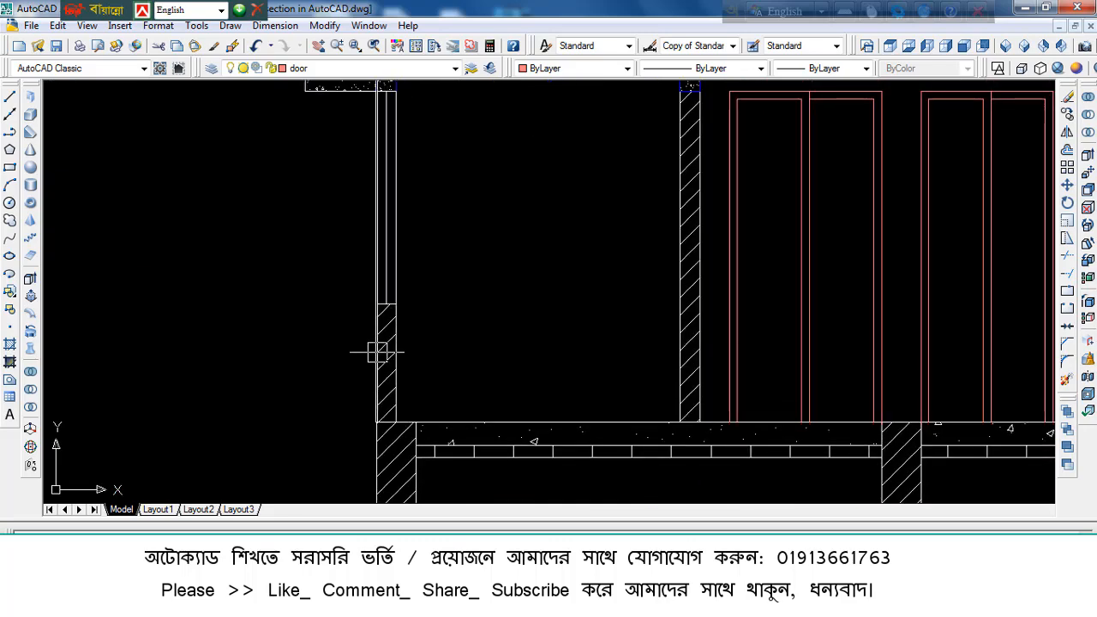
pyautogui.scroll(-5, 377, 352)
pyautogui.scroll(6, 388, 290)
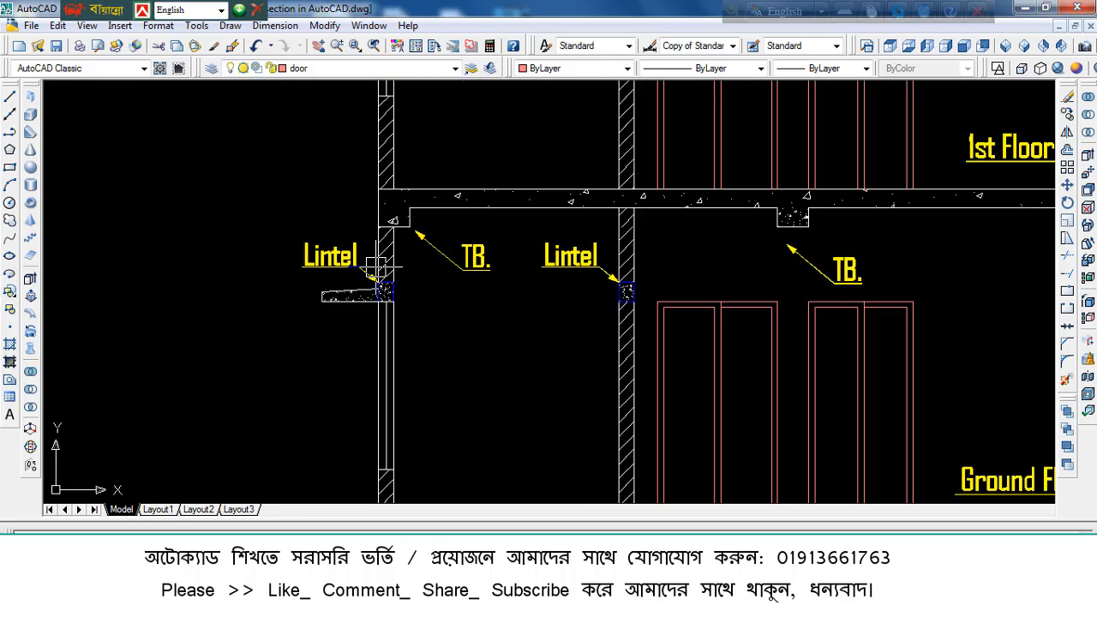
# - Examine how the tie beams, lintels and foundation columns of section A-A line up with the floor plan below
pyautogui.scroll(-6, 460, 272)
pyautogui.moveTo(443, 378); pyautogui.dragTo(470, 151, button='middle')
pyautogui.moveTo(535, 182); pyautogui.dragTo(390, 328, button='middle')
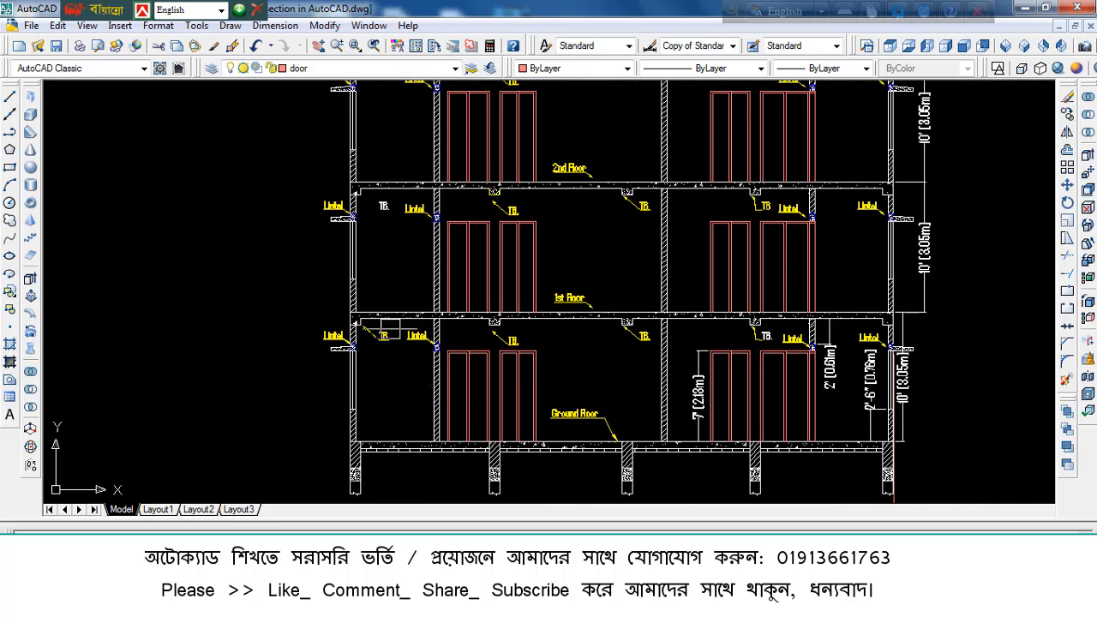
pyautogui.scroll(4, 308, 265)
pyautogui.scroll(-5, 428, 282)
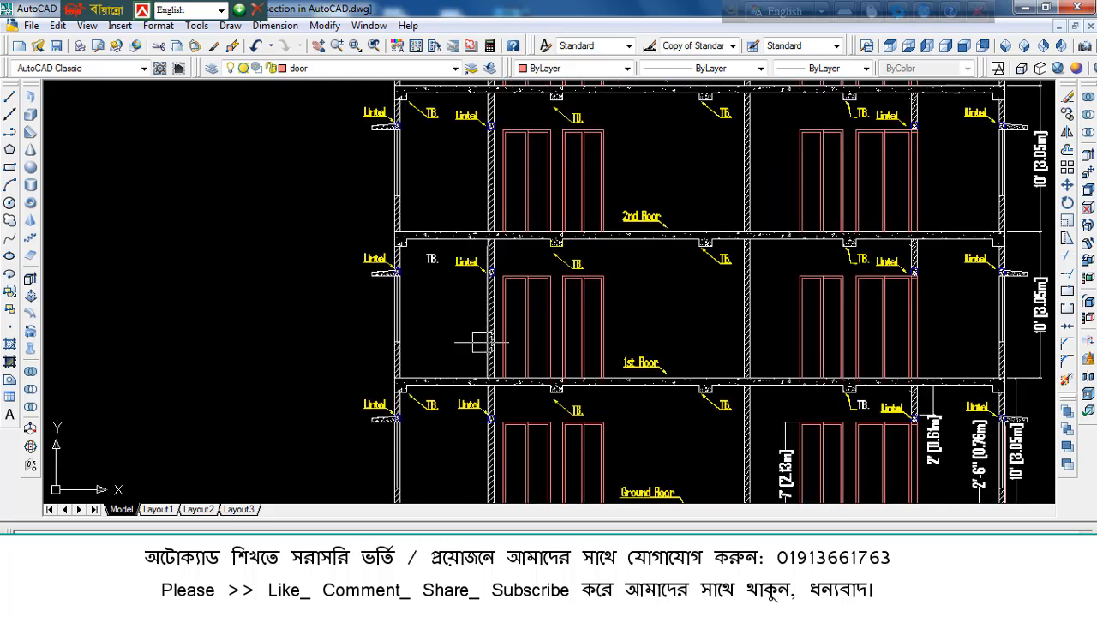
pyautogui.moveTo(482, 343)
pyautogui.mouseDown(button='middle')
pyautogui.moveTo(459, 281)
pyautogui.moveTo(466, 205)
pyautogui.mouseUp(button='middle')
pyautogui.scroll(-3, 460, 279)
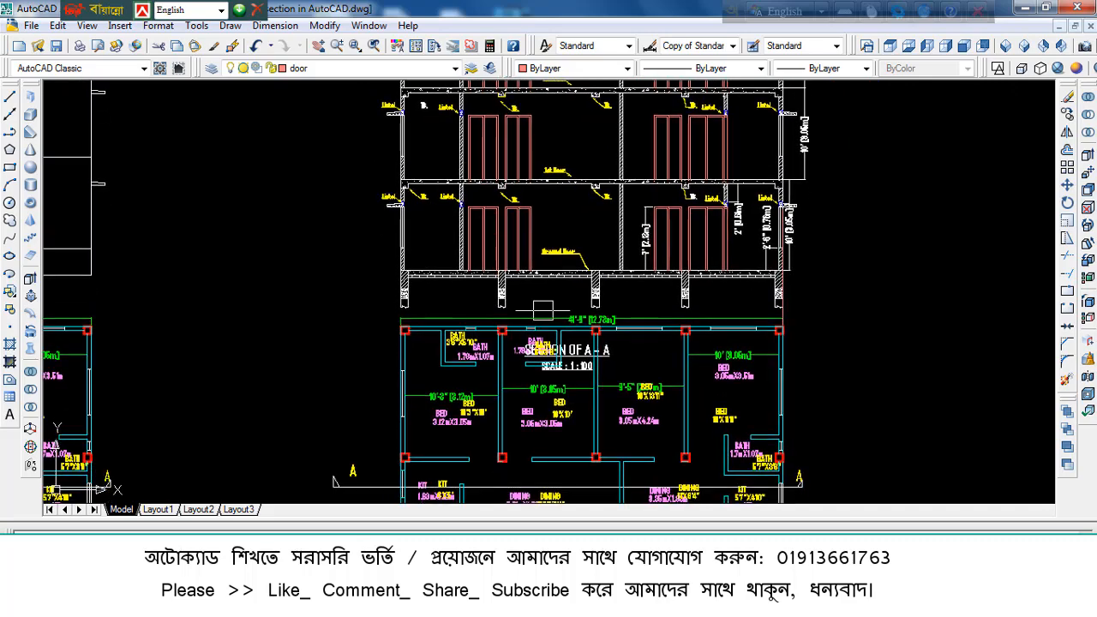
pyautogui.scroll(4, 808, 298)
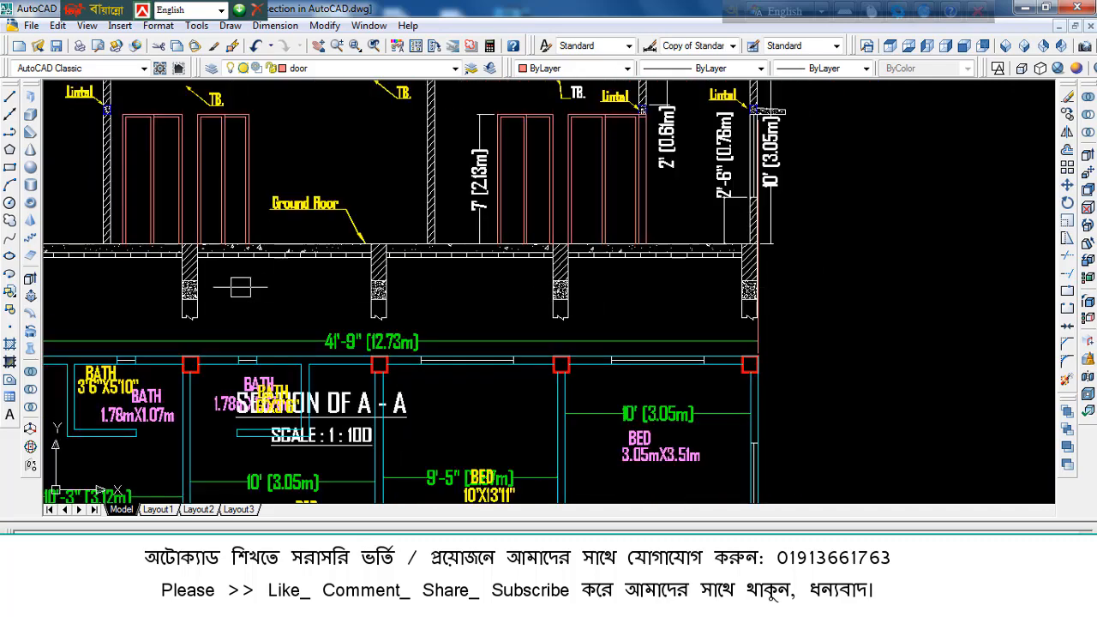
pyautogui.moveTo(240, 288)
pyautogui.mouseDown(button='middle')
pyautogui.moveTo(282, 303)
pyautogui.moveTo(574, 315)
pyautogui.mouseUp(button='middle')
pyautogui.scroll(-2, 385, 311)
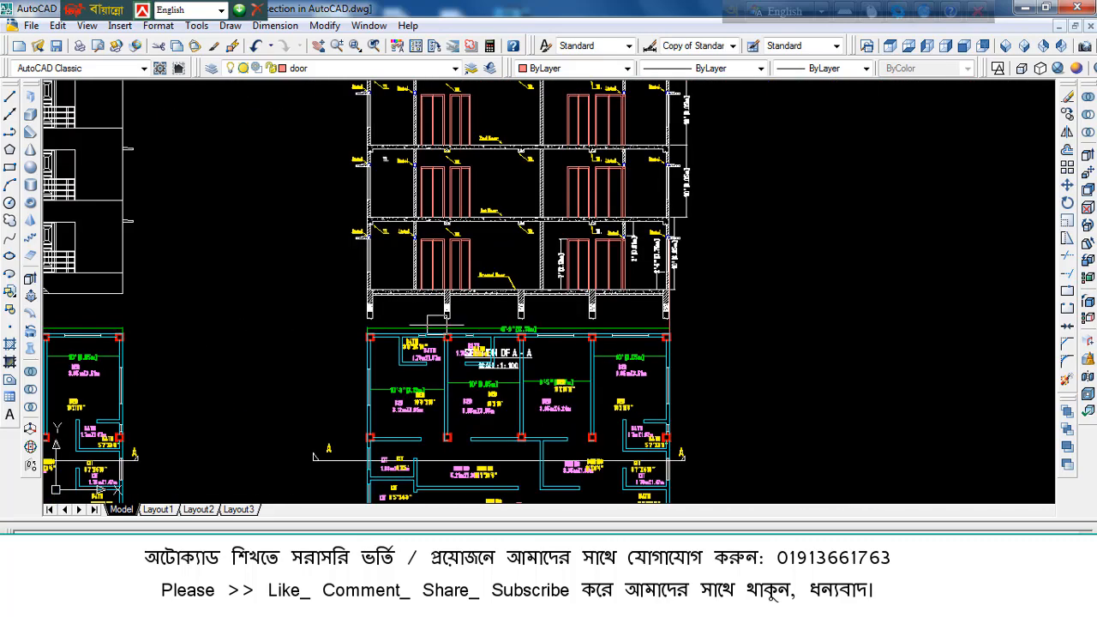
pyautogui.moveTo(436, 321); pyautogui.dragTo(411, 254, button='middle')
pyautogui.moveTo(496, 433); pyautogui.dragTo(493, 244, button='middle')
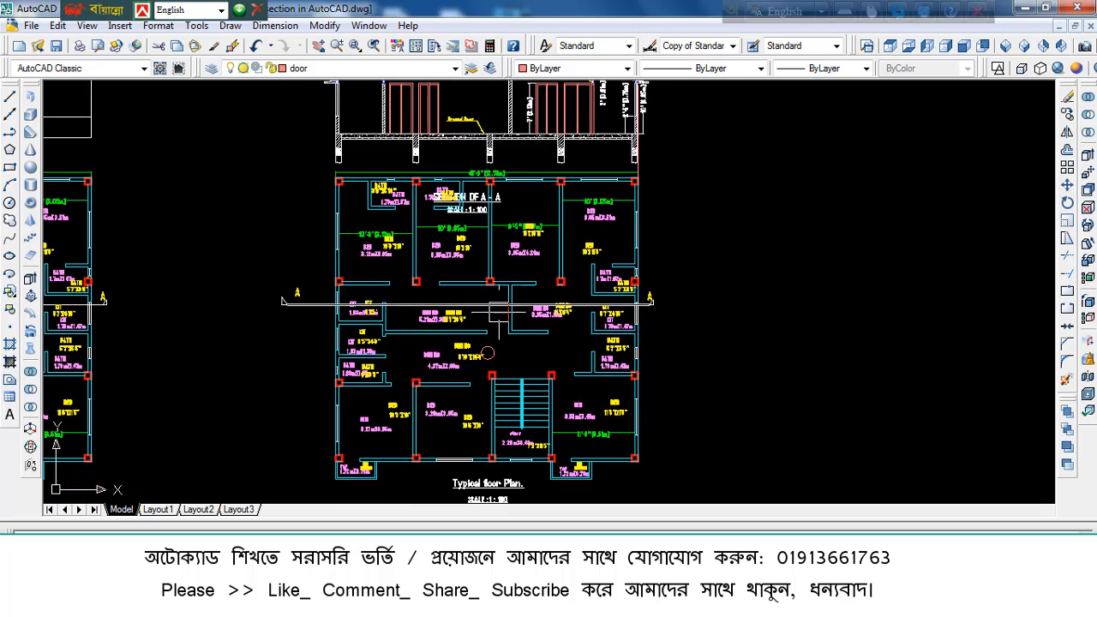
# - Draw vertical construction lines through both side faces of the central column and the two columns west of it
pyautogui.scroll(2, 365, 322)
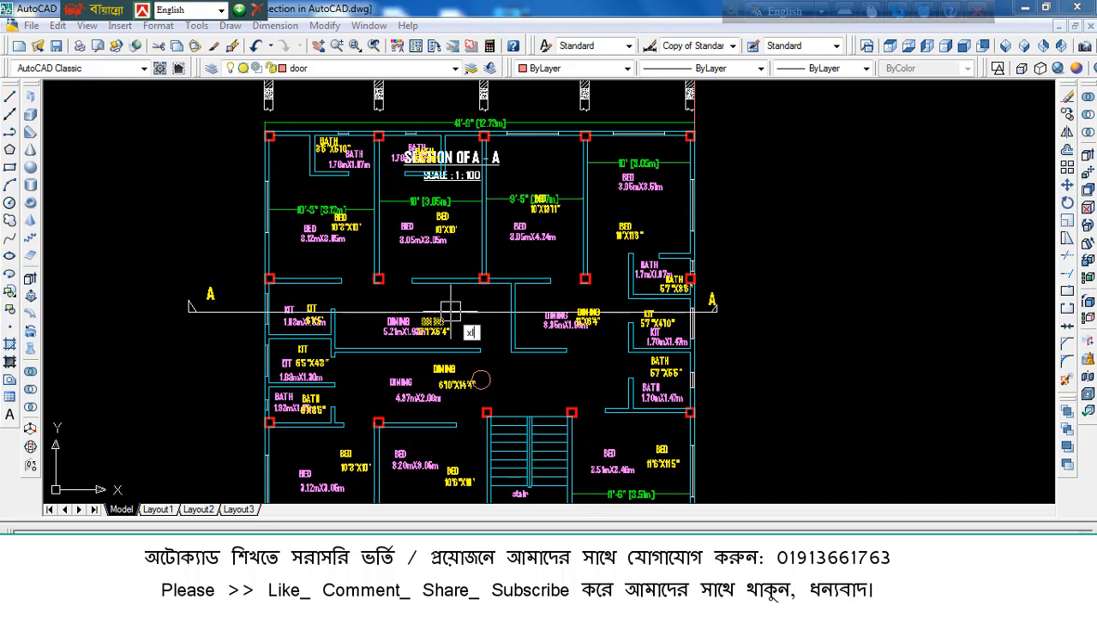
pyautogui.press('Return')
pyautogui.click(480, 283)
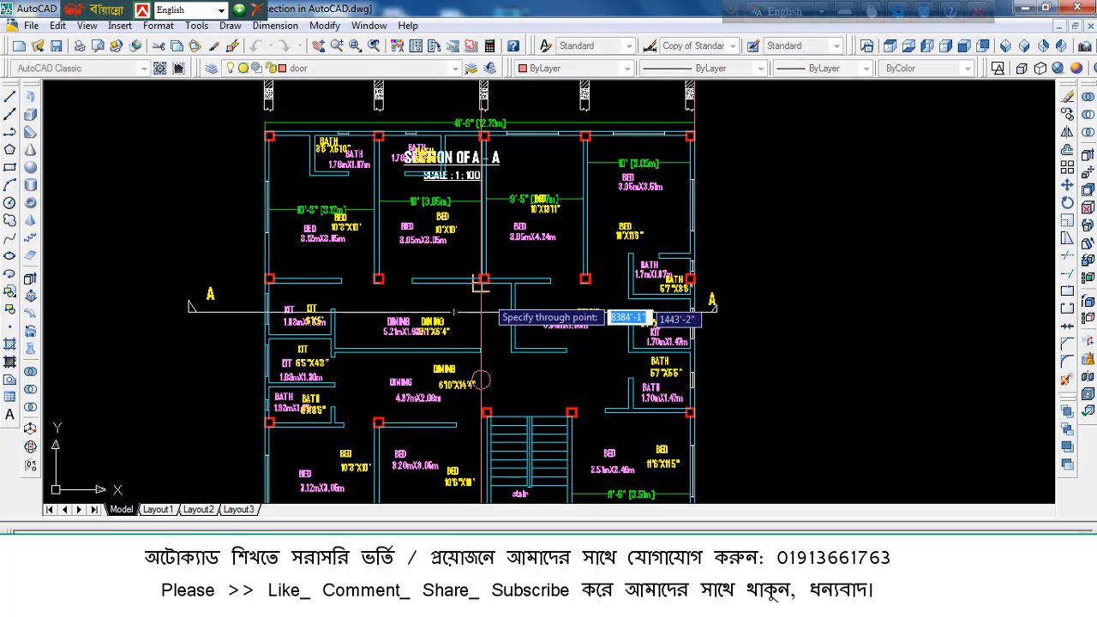
pyautogui.scroll(6, 481, 310)
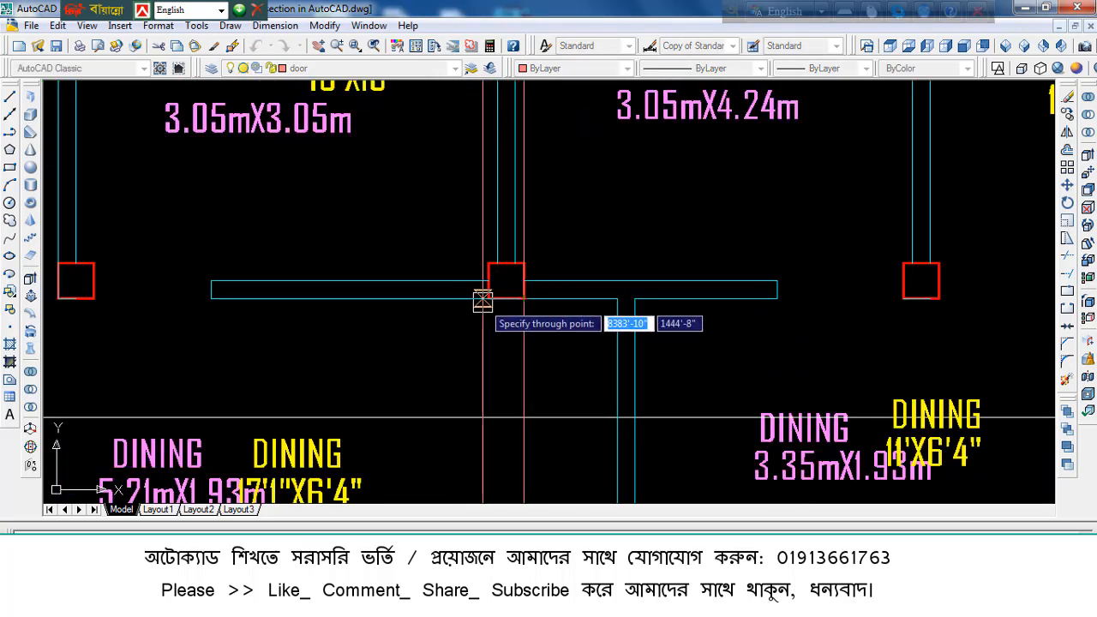
pyautogui.scroll(-5, 482, 300)
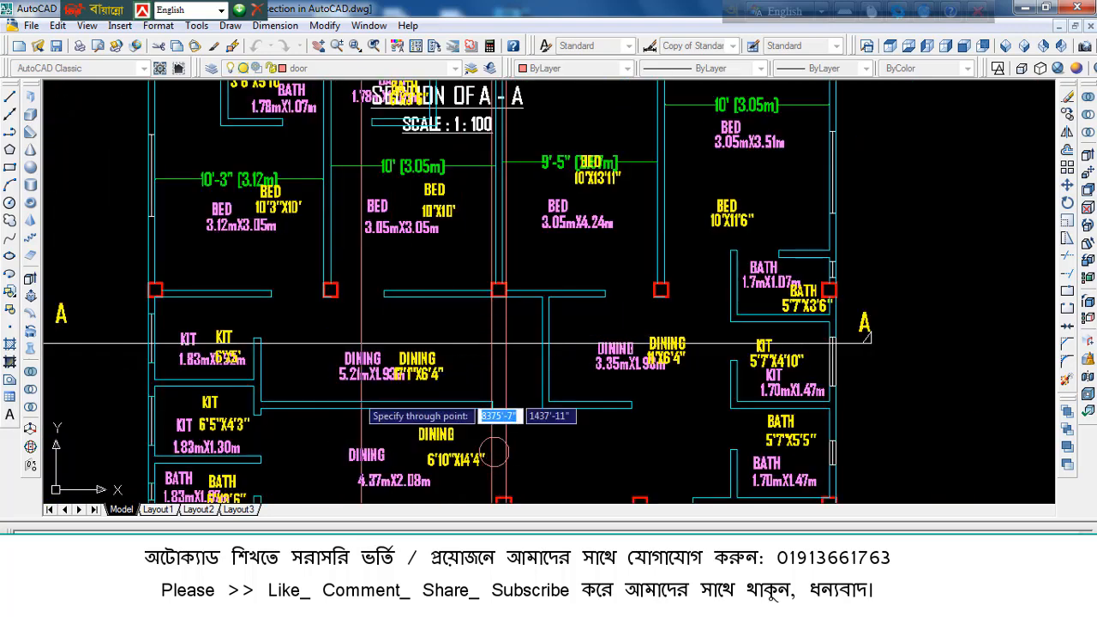
pyautogui.scroll(3, 352, 299)
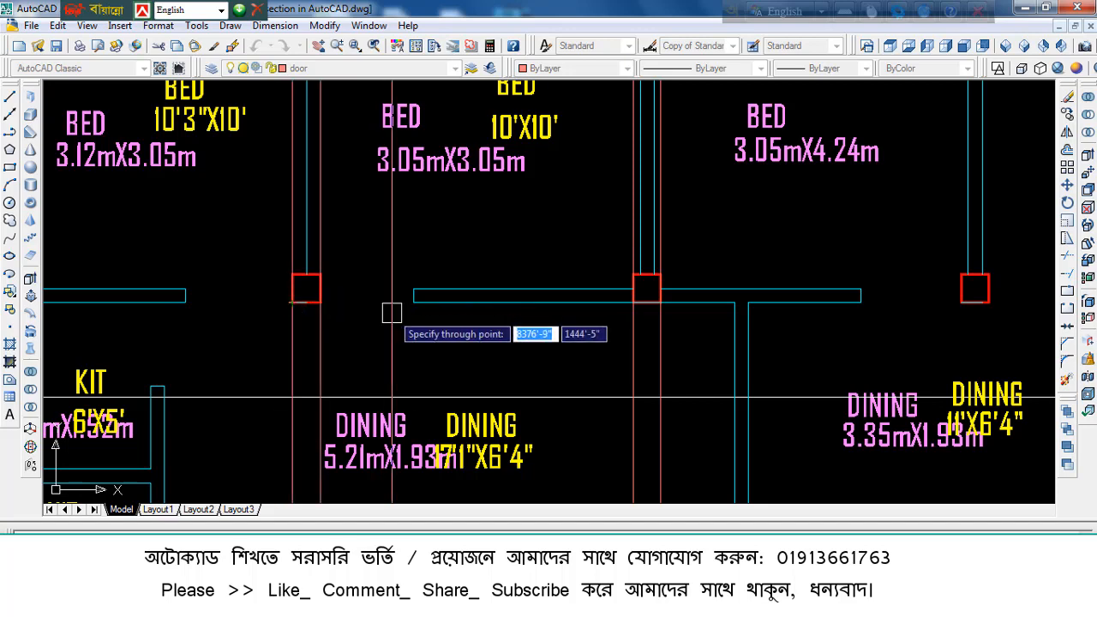
pyautogui.scroll(-5, 314, 332)
pyautogui.scroll(5, 314, 332)
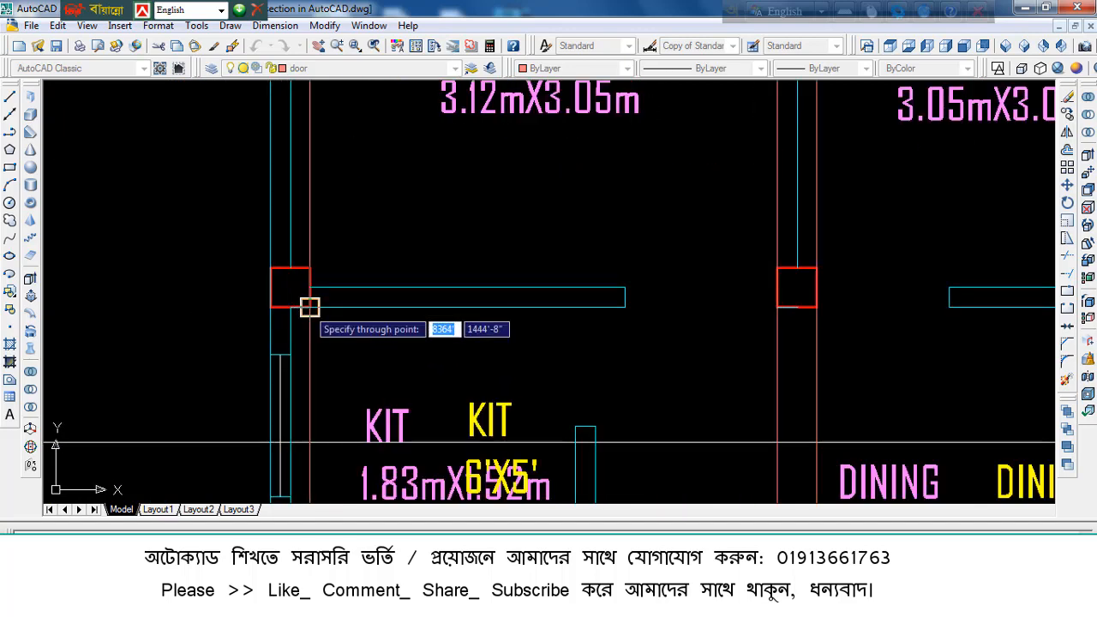
pyautogui.scroll(-5, 271, 303)
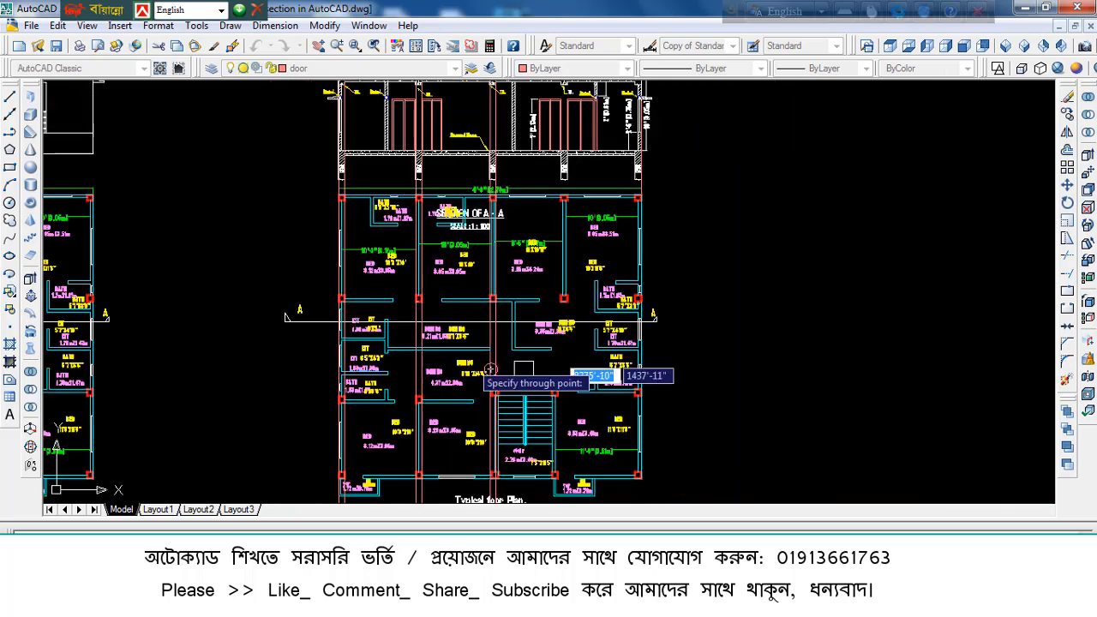
# - Draw vertical construction lines through both side faces of the two remaining columns on the plan's east side
pyautogui.scroll(5, 573, 306)
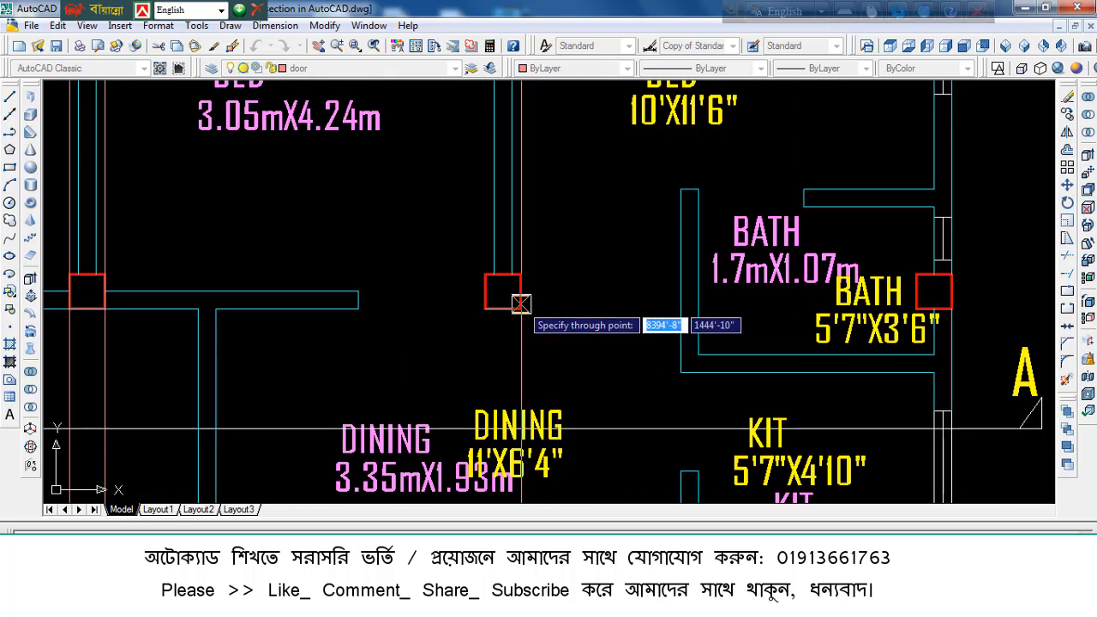
pyautogui.click(520, 308)
pyautogui.click(485, 309)
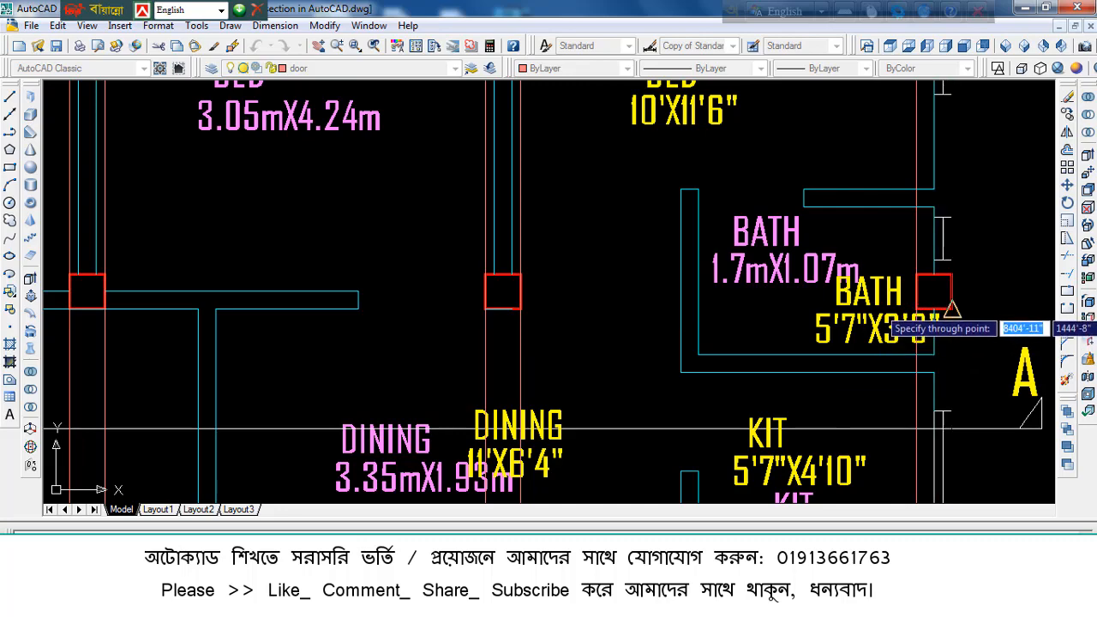
pyautogui.scroll(-5, 857, 322)
# - Check the construction lines from the plan's columns against the foundation columns below the section's ground floor
pyautogui.scroll(3, 683, 391)
pyautogui.scroll(5, 632, 292)
pyautogui.moveTo(713, 346); pyautogui.dragTo(681, 260, button='middle')
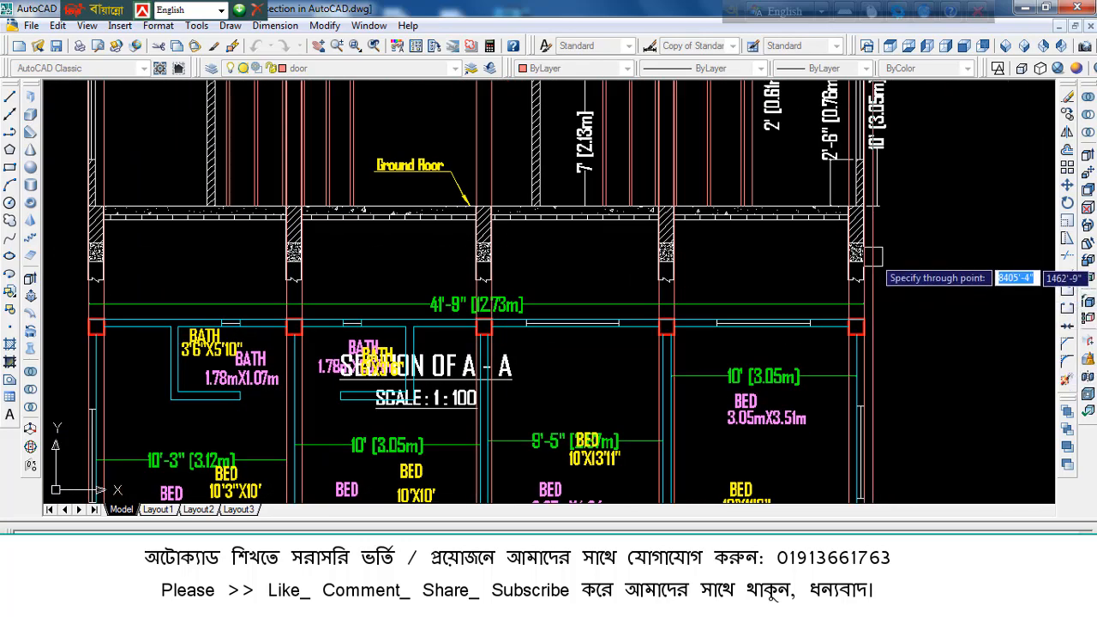
pyautogui.moveTo(251, 279); pyautogui.dragTo(428, 282, button='middle')
pyautogui.moveTo(205, 265); pyautogui.dragTo(264, 265, button='middle')
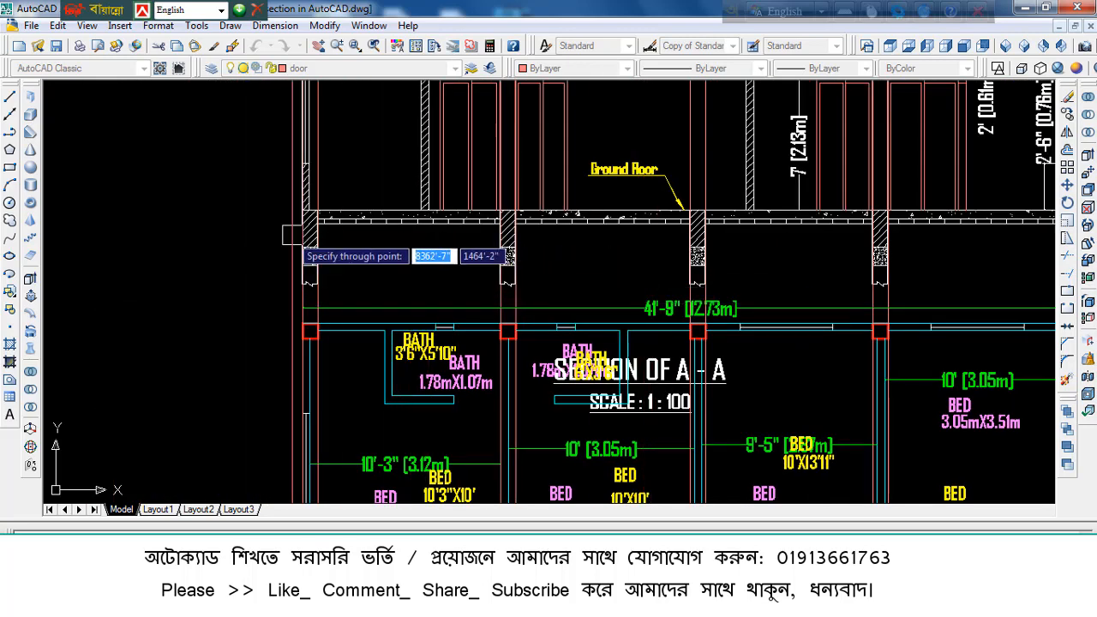
pyautogui.scroll(2, 308, 228)
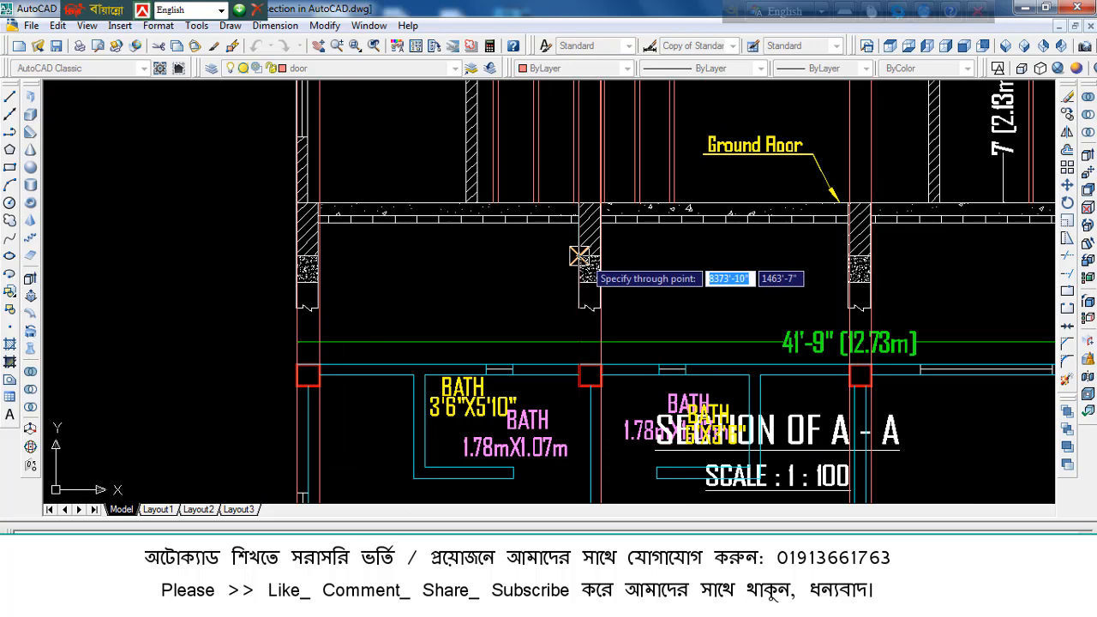
pyautogui.scroll(-5, 651, 352)
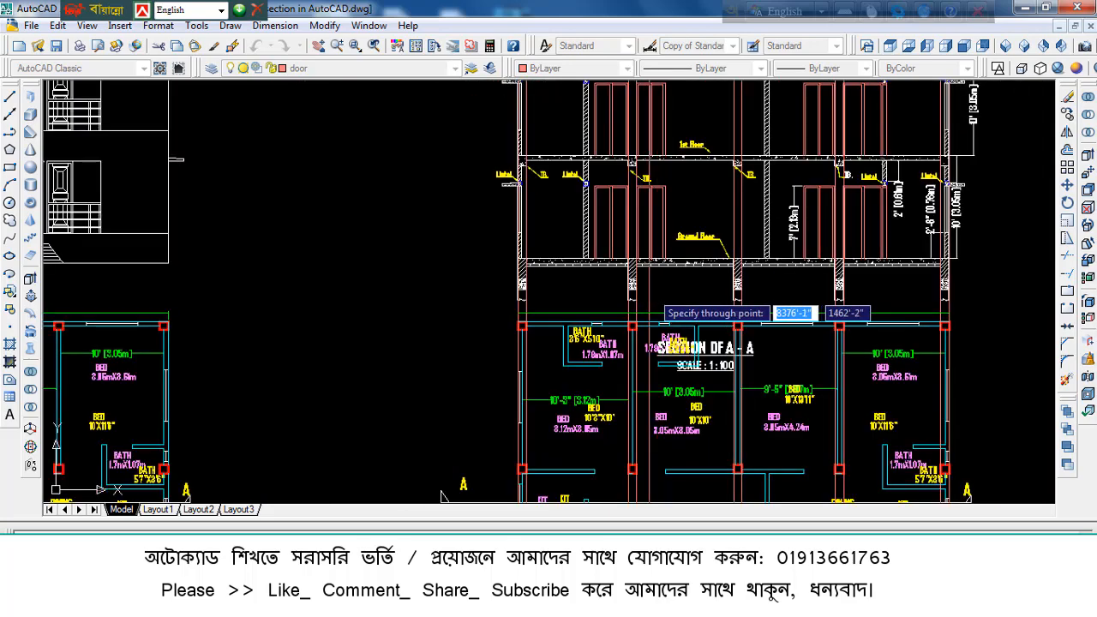
pyautogui.scroll(3, 686, 343)
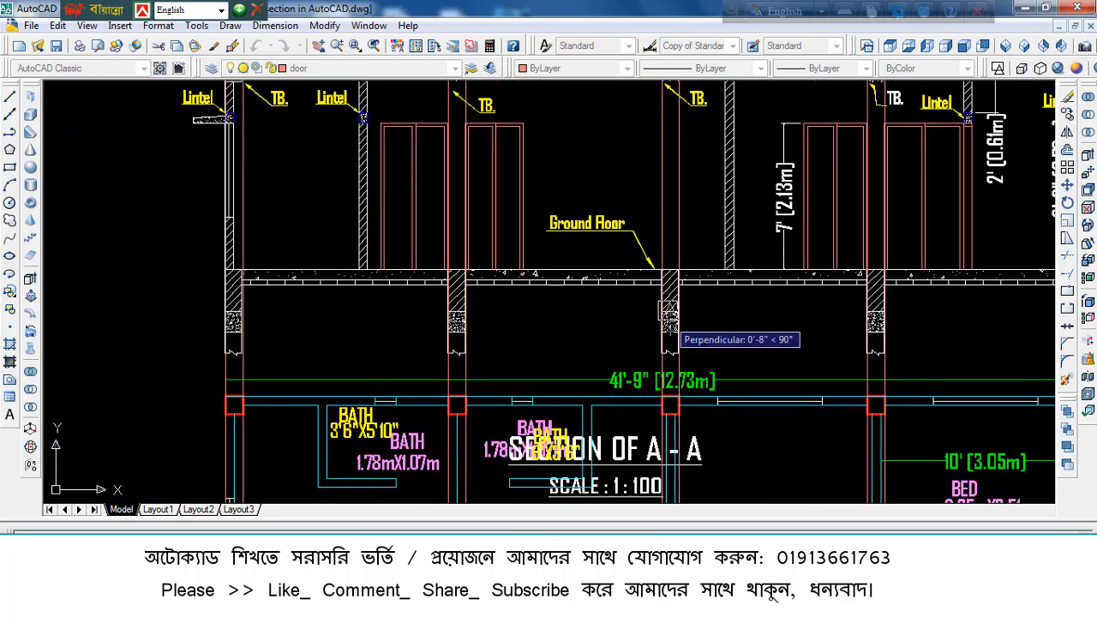
pyautogui.scroll(-3, 669, 293)
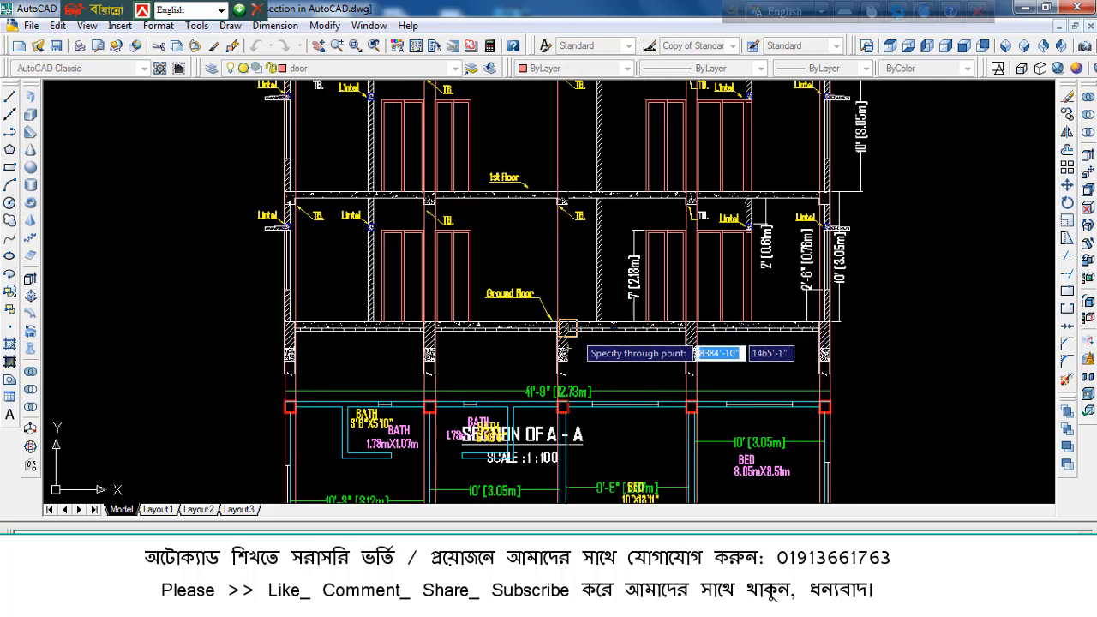
pyautogui.scroll(-2, 567, 328)
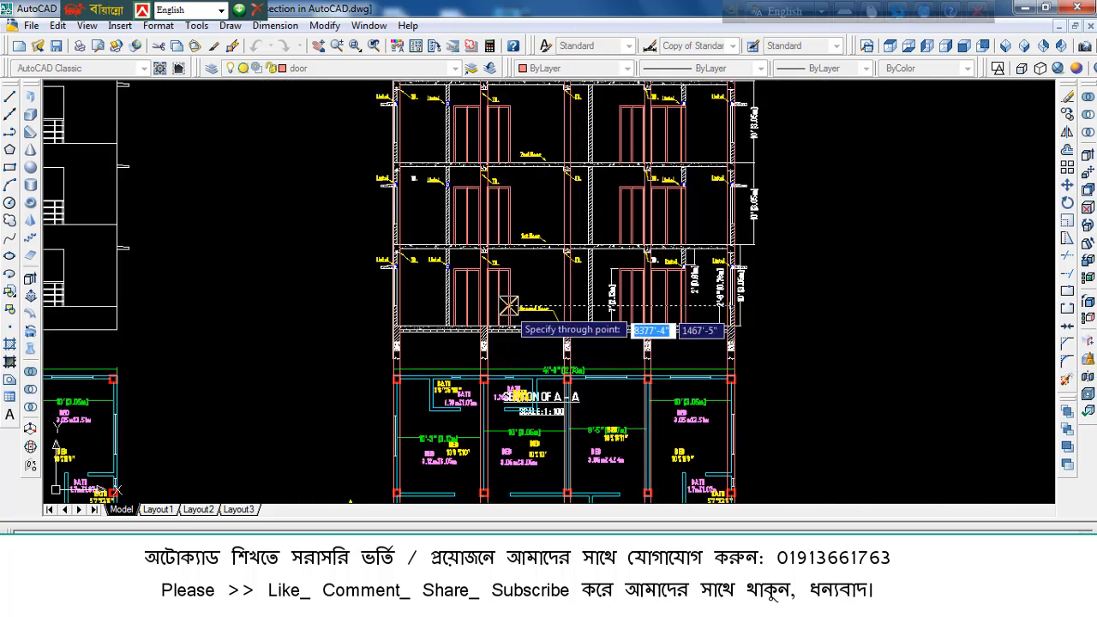
# - End the construction line command and compare the projected column lines with the tie beams under the first floor slab
pyautogui.scroll(5, 420, 219)
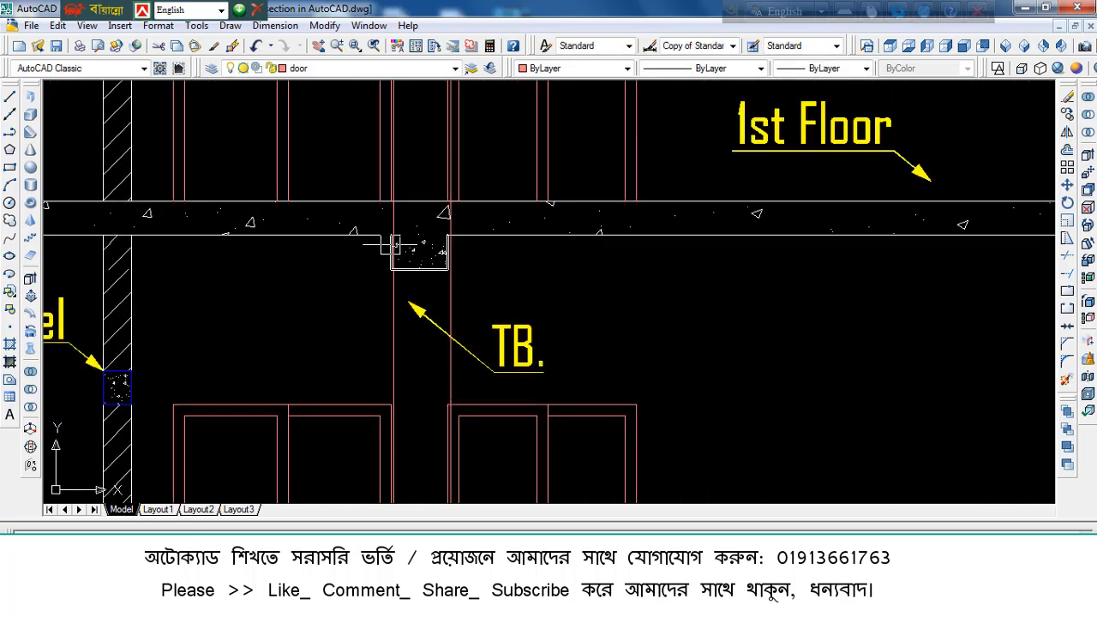
pyautogui.scroll(-2, 434, 251)
pyautogui.scroll(1, 477, 257)
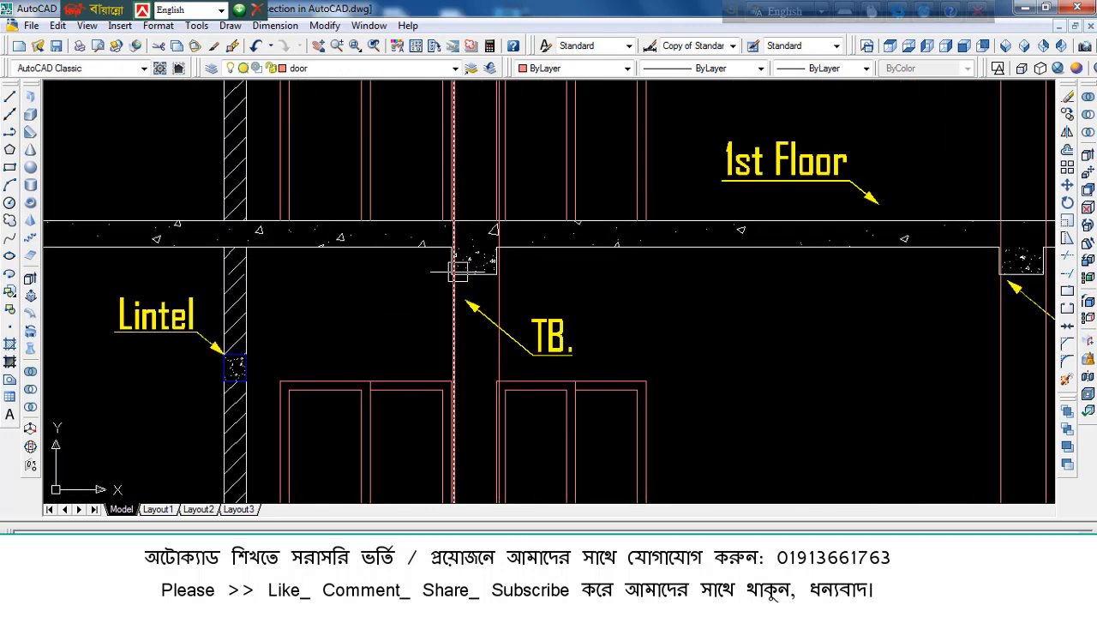
pyautogui.scroll(-4, 469, 263)
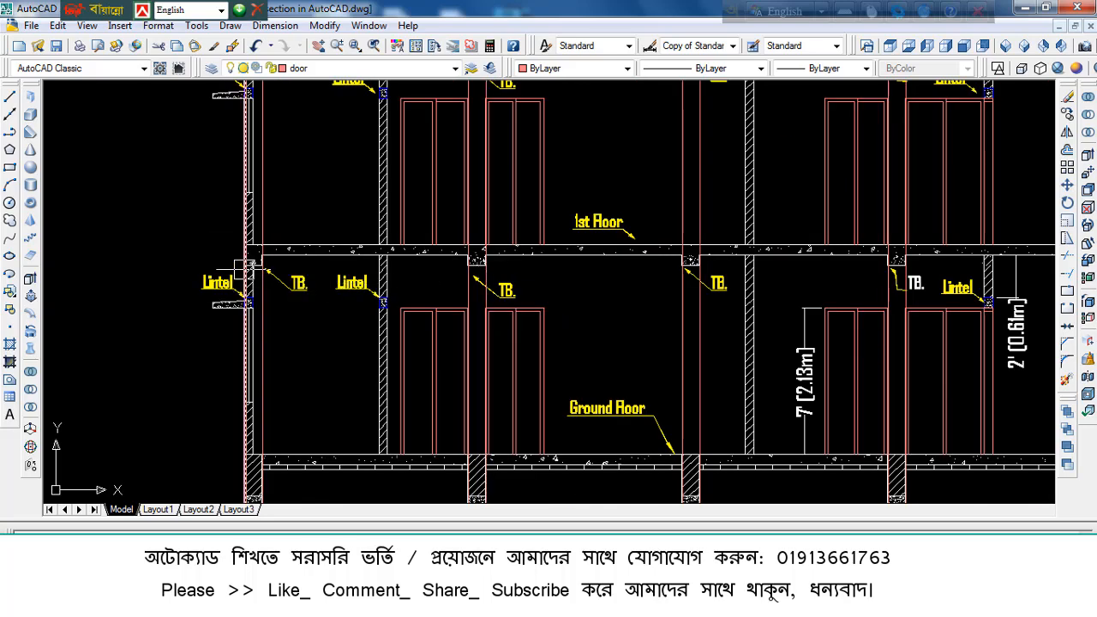
pyautogui.scroll(1, 244, 267)
pyautogui.scroll(-4, 526, 331)
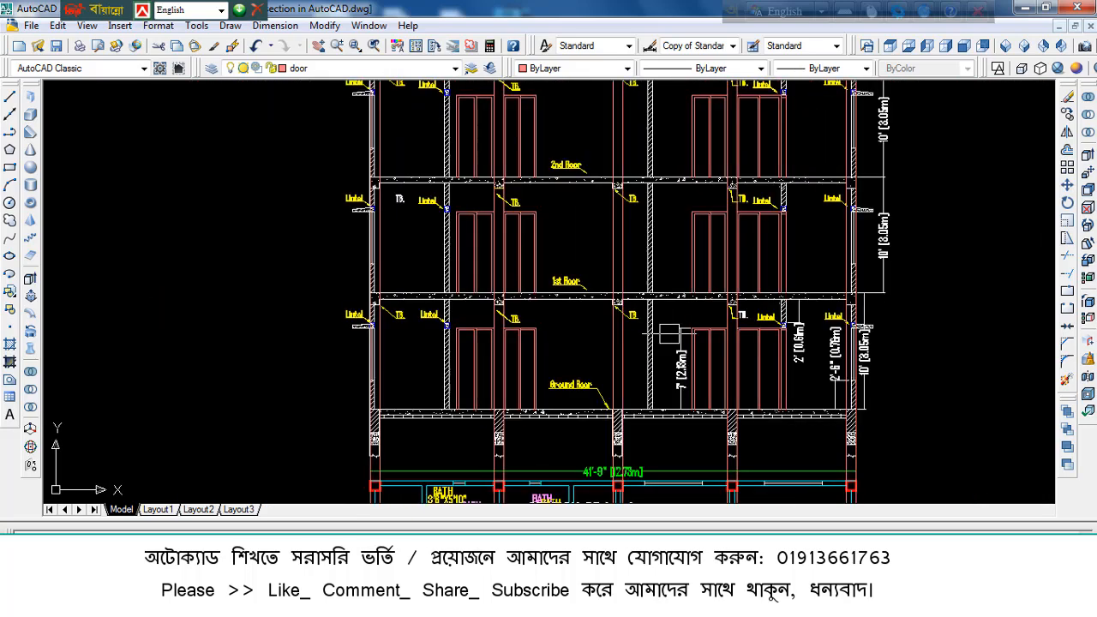
pyautogui.scroll(-2, 669, 335)
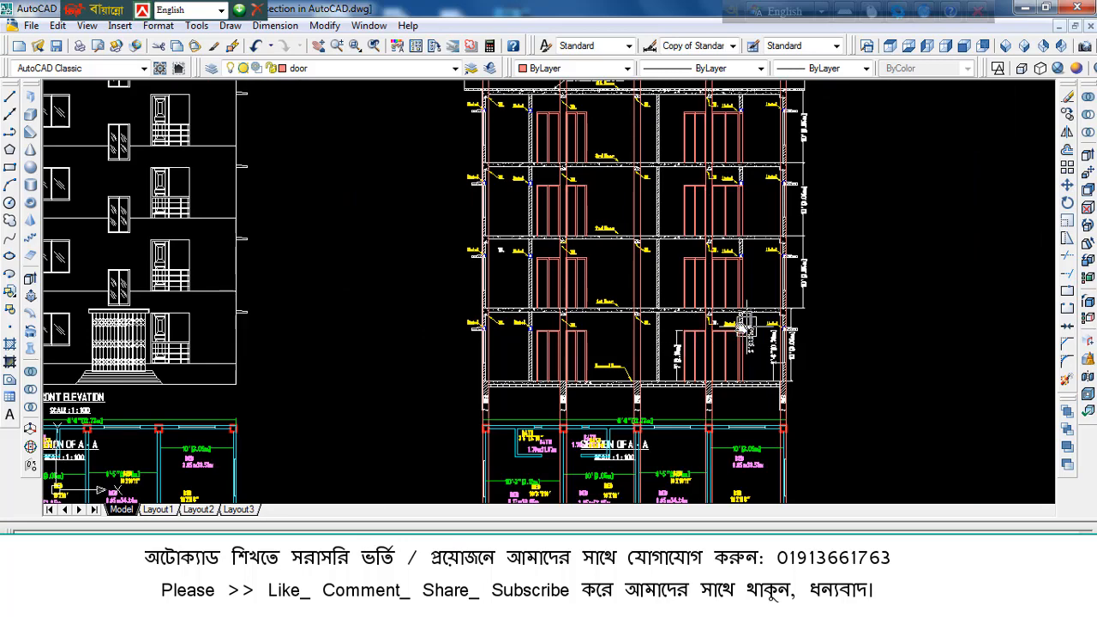
pyautogui.scroll(4, 743, 326)
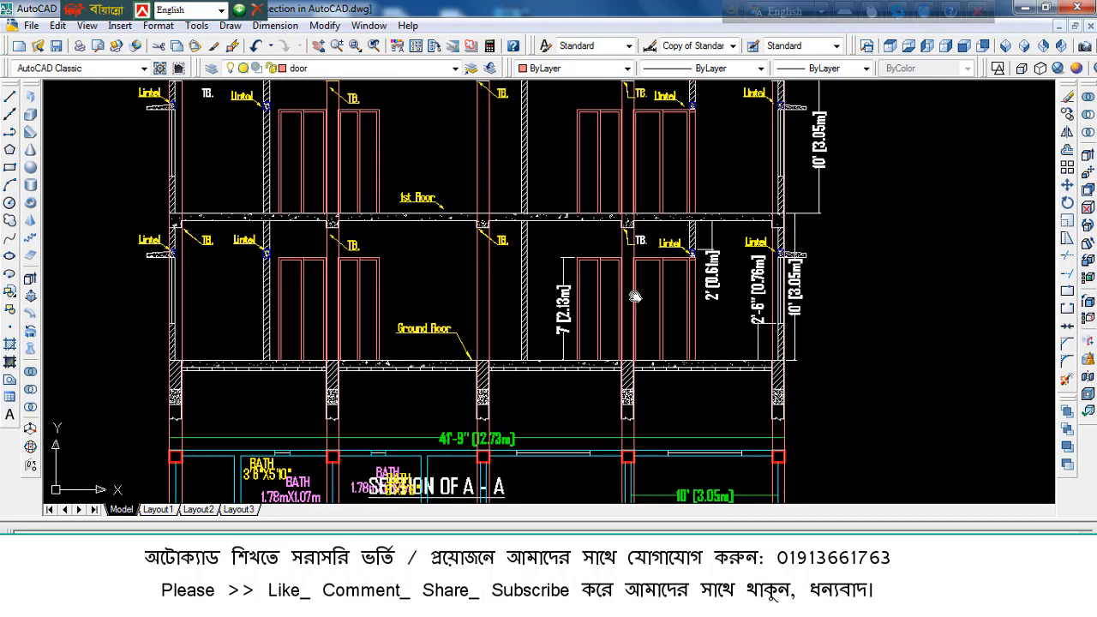
# - Erase all the vertical construction lines projected from the plan's columns
pyautogui.scroll(-3, 634, 294)
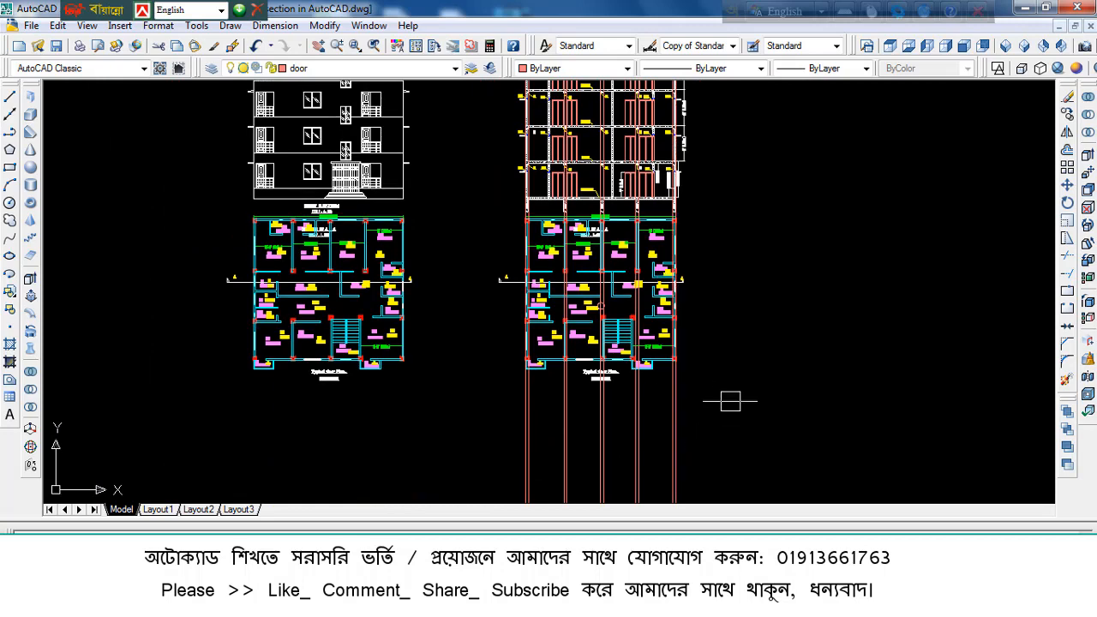
pyautogui.click(730, 397)
pyautogui.click(468, 434)
pyautogui.press('Delete')
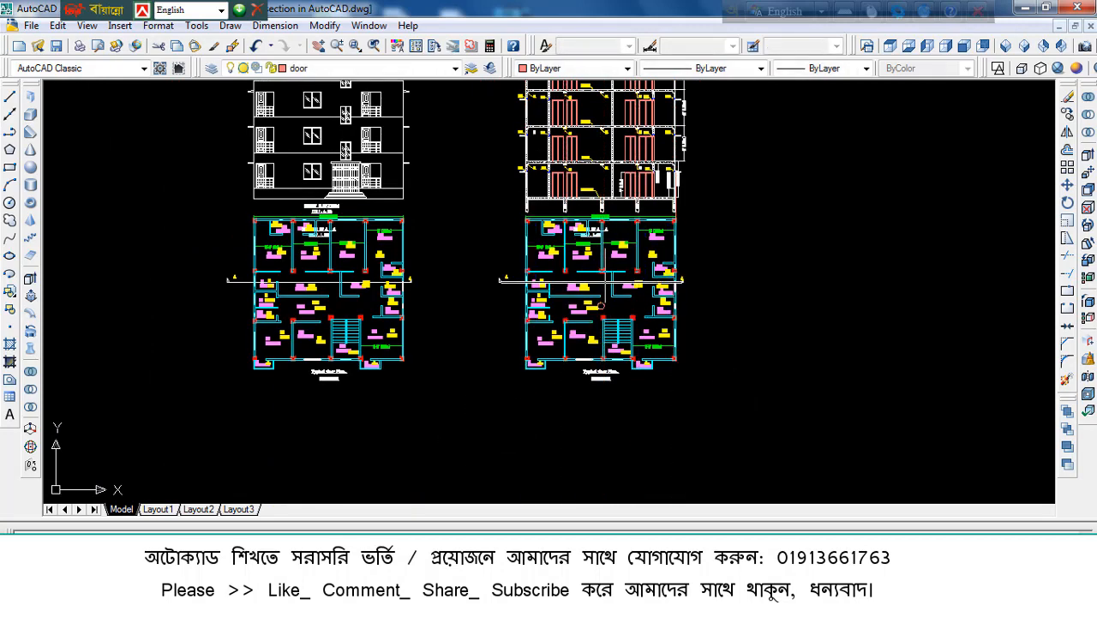
pyautogui.moveTo(606, 274); pyautogui.dragTo(561, 343, button='middle')
pyautogui.scroll(5, 460, 288)
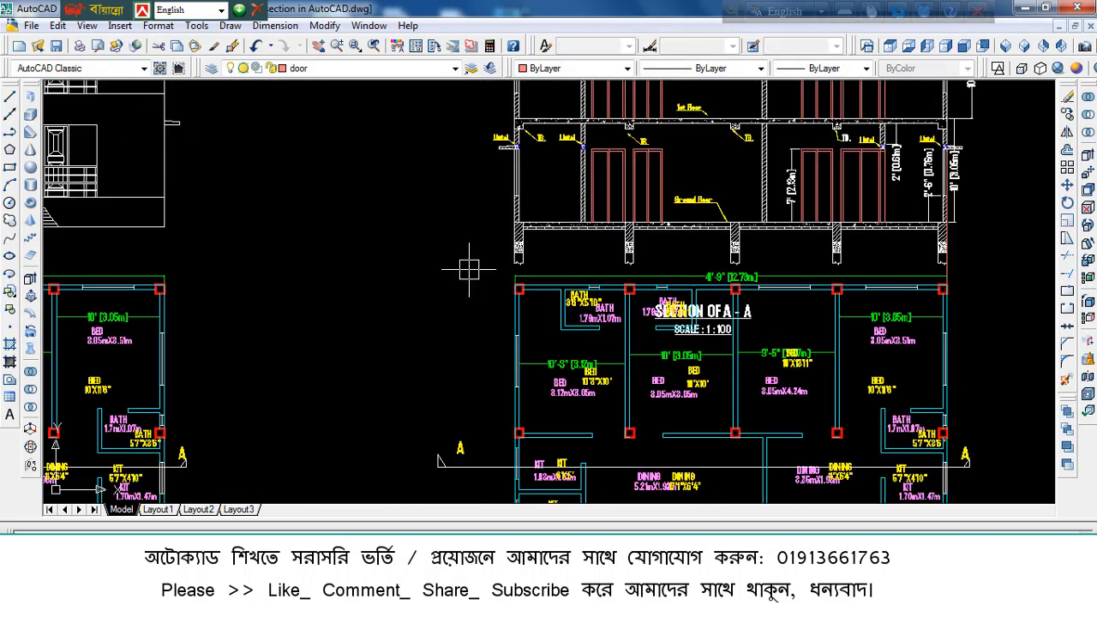
pyautogui.click(378, 284)
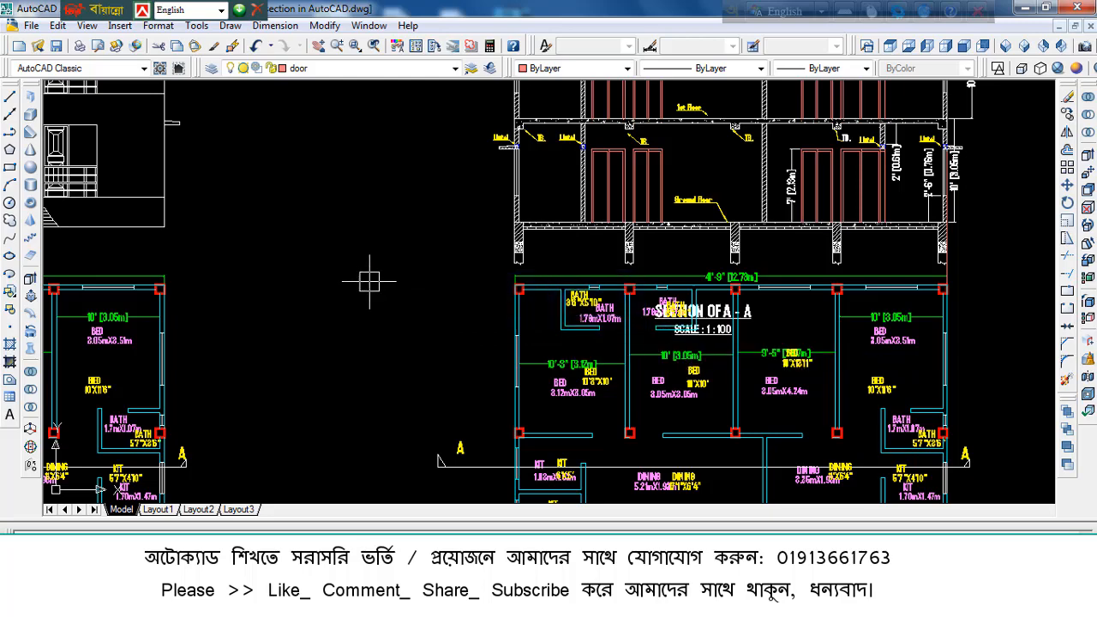
pyautogui.click(369, 272)
# - Copy the whole typical floor plan below section A-A about 84'-7" horizontally to the east with Ortho on
pyautogui.scroll(-5, 672, 372)
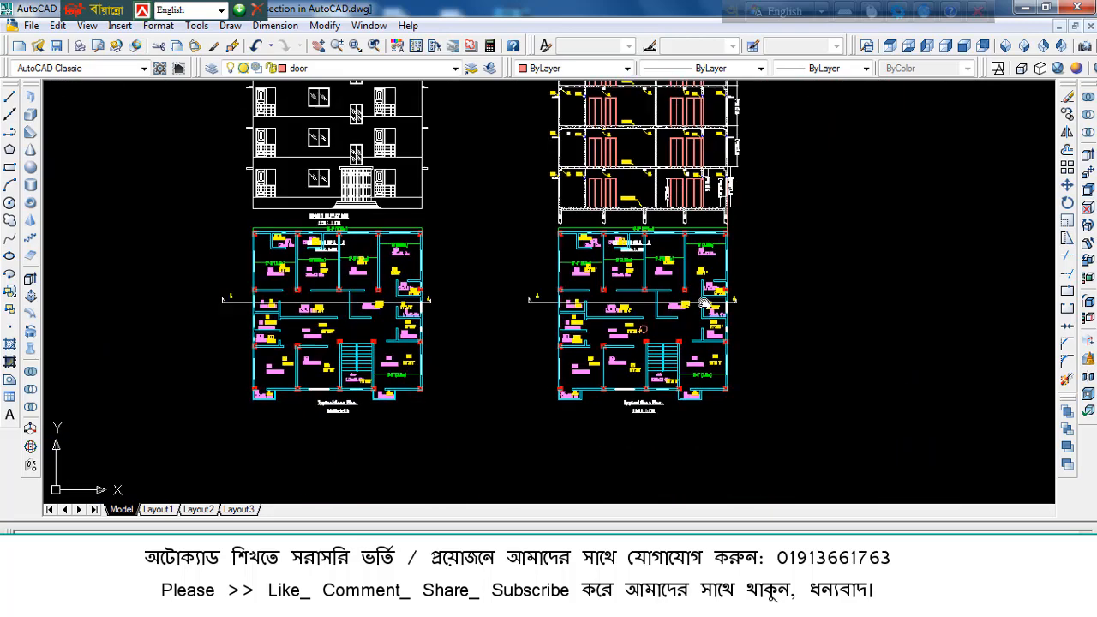
pyautogui.click(737, 417)
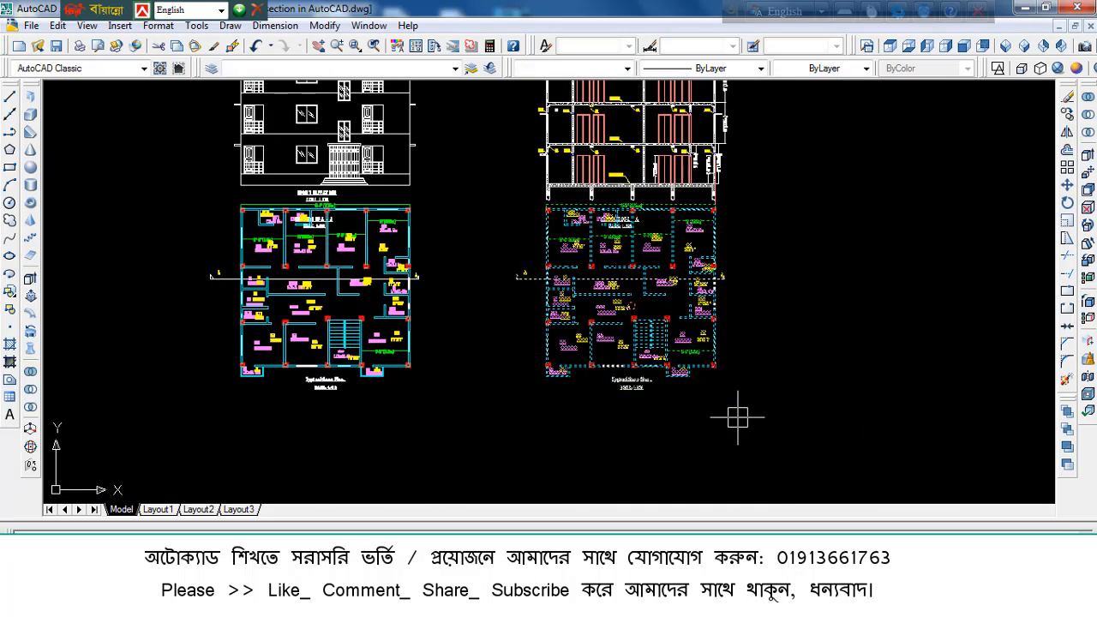
pyautogui.write('co')
pyautogui.press('Return')
pyautogui.click(593, 415)
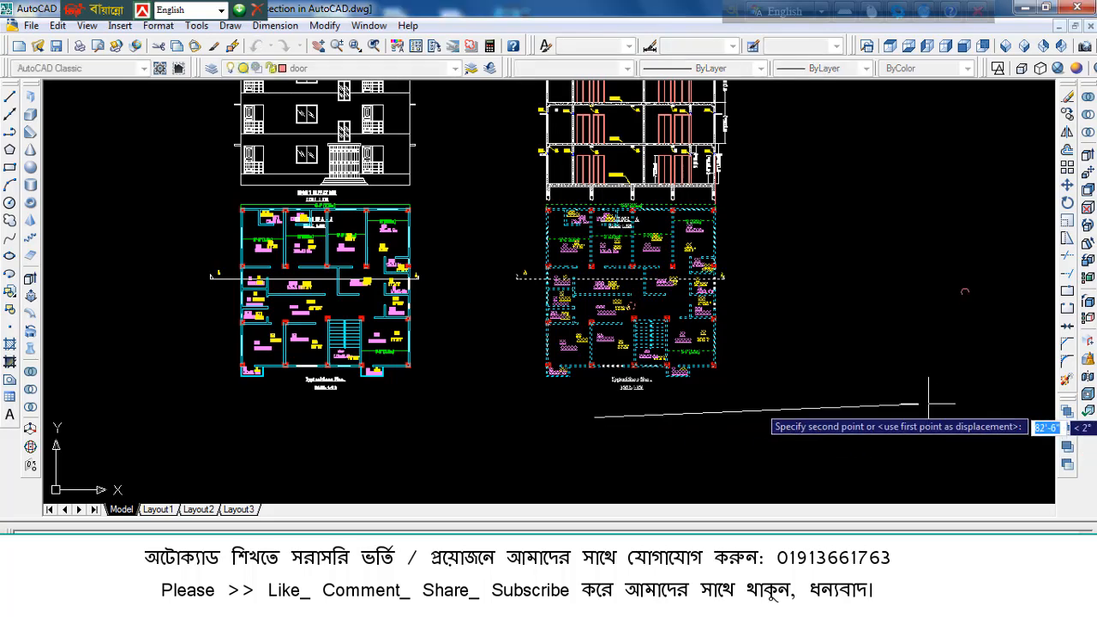
pyautogui.moveTo(925, 406); pyautogui.dragTo(710, 428, button='middle')
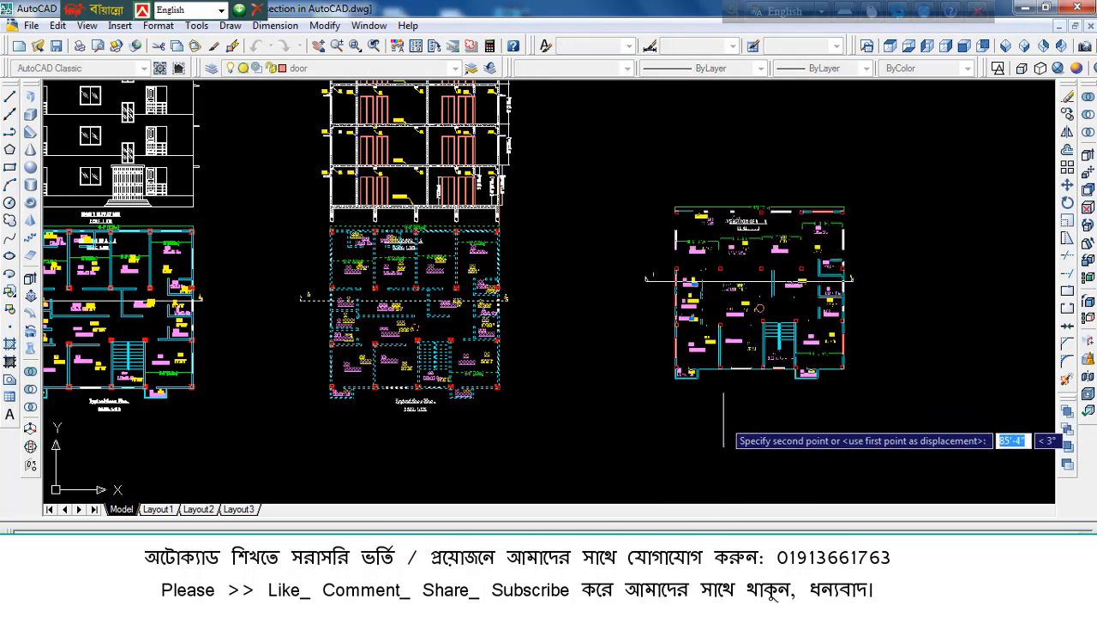
pyautogui.press('F8')
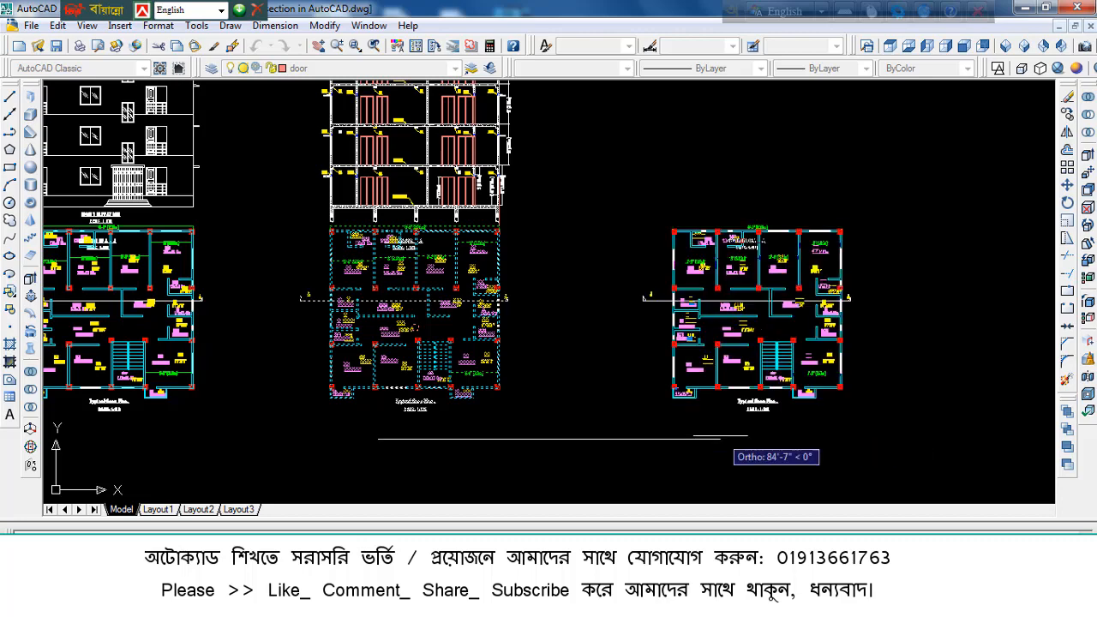
pyautogui.click(720, 437)
pyautogui.press('Return')
# - Make layer 0 the current layer for construction lines on the new plan copy
pyautogui.moveTo(786, 349); pyautogui.dragTo(605, 410, button='middle')
pyautogui.scroll(5, 587, 378)
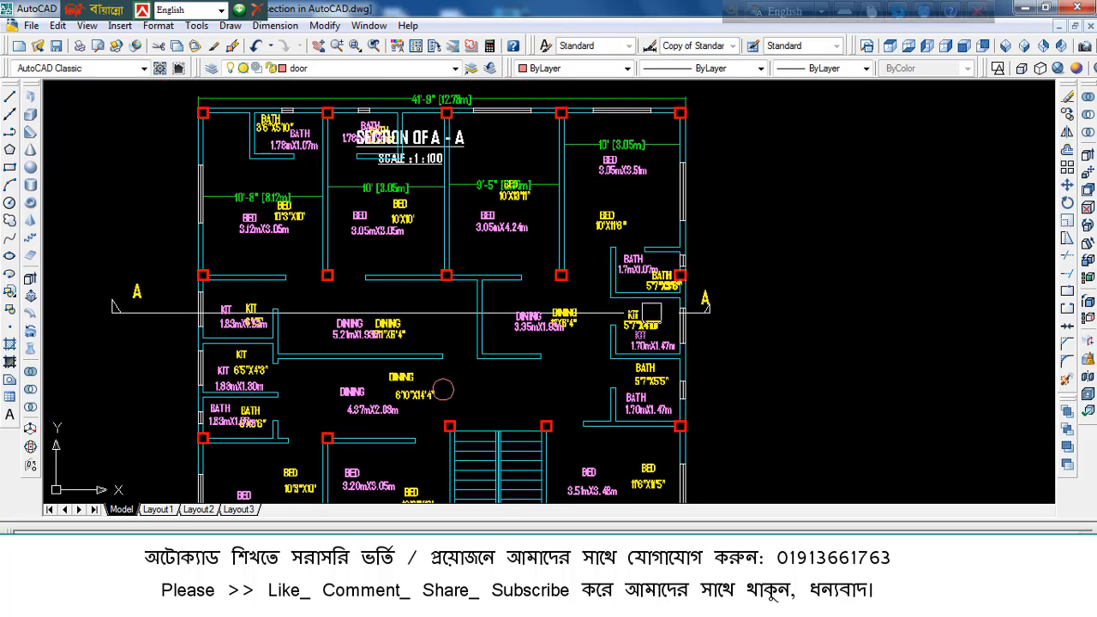
pyautogui.click(329, 70)
pyautogui.scroll(3, 260, 105)
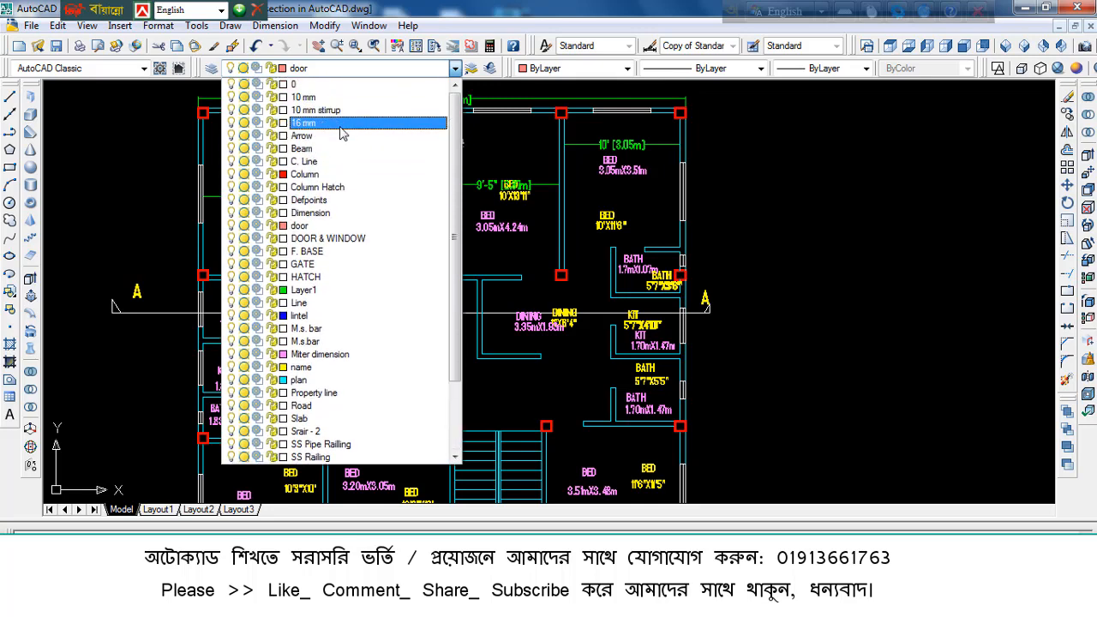
pyautogui.click(318, 85)
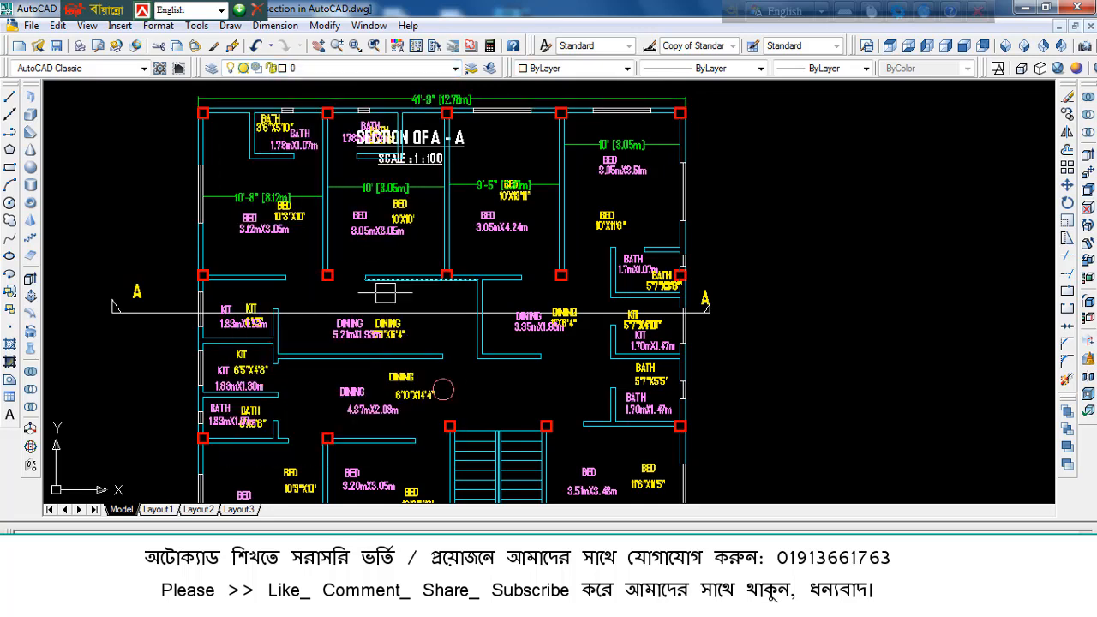
# - Draw vertical construction lines through both faces of the copied plan's east exterior wall, where section line A-A cuts it
pyautogui.press('Return')
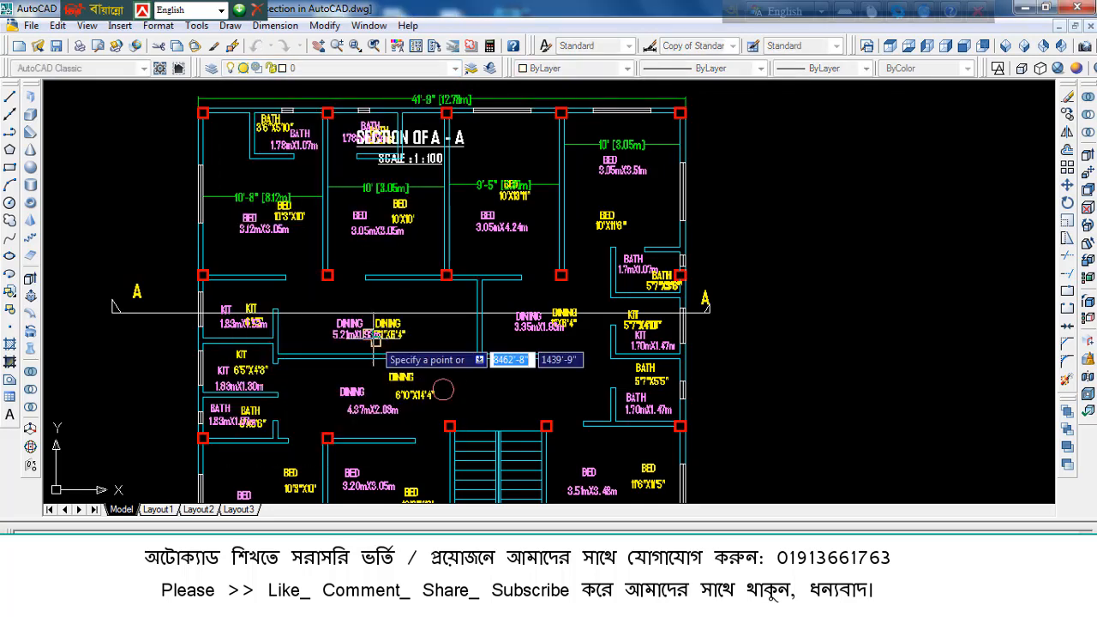
pyautogui.write('v')
pyautogui.press('Return')
pyautogui.scroll(-1, 632, 296)
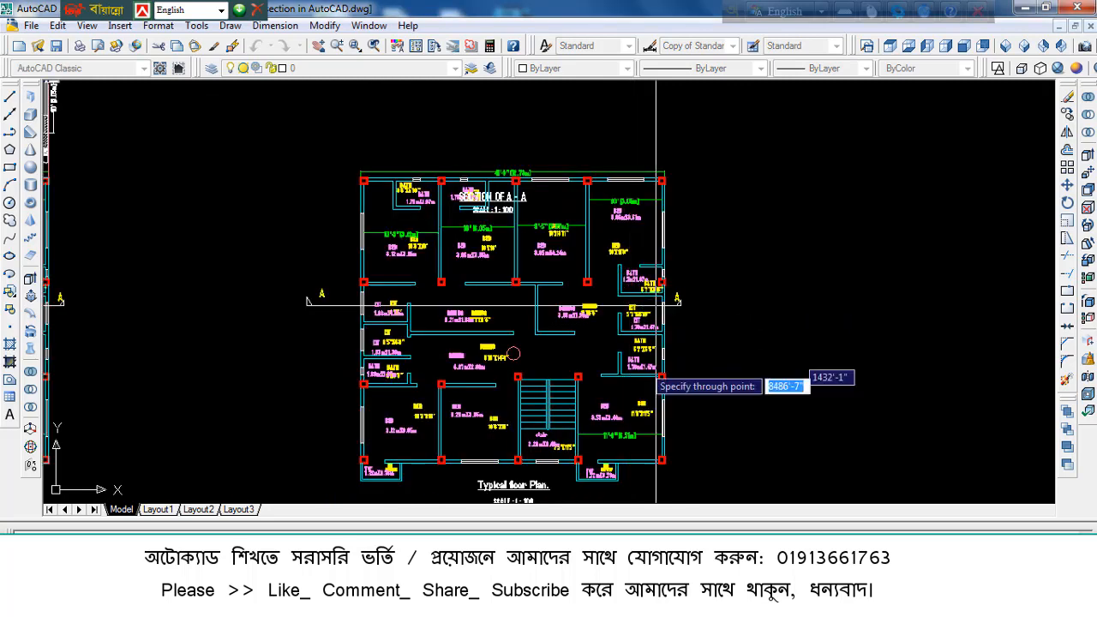
pyautogui.scroll(2, 666, 479)
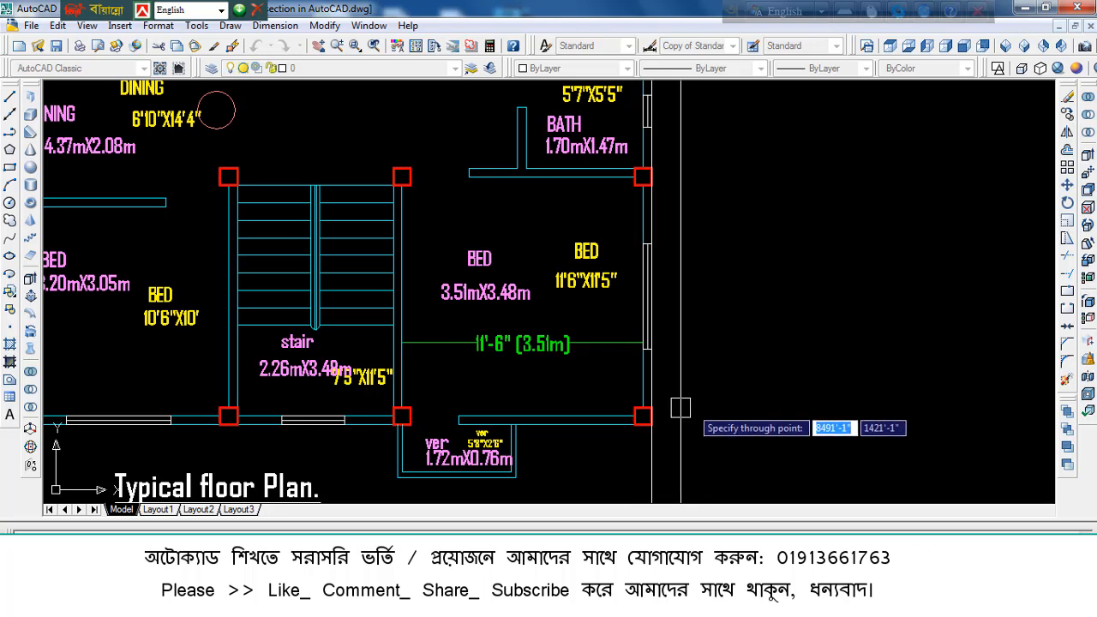
pyautogui.scroll(-3, 656, 415)
pyautogui.scroll(6, 659, 214)
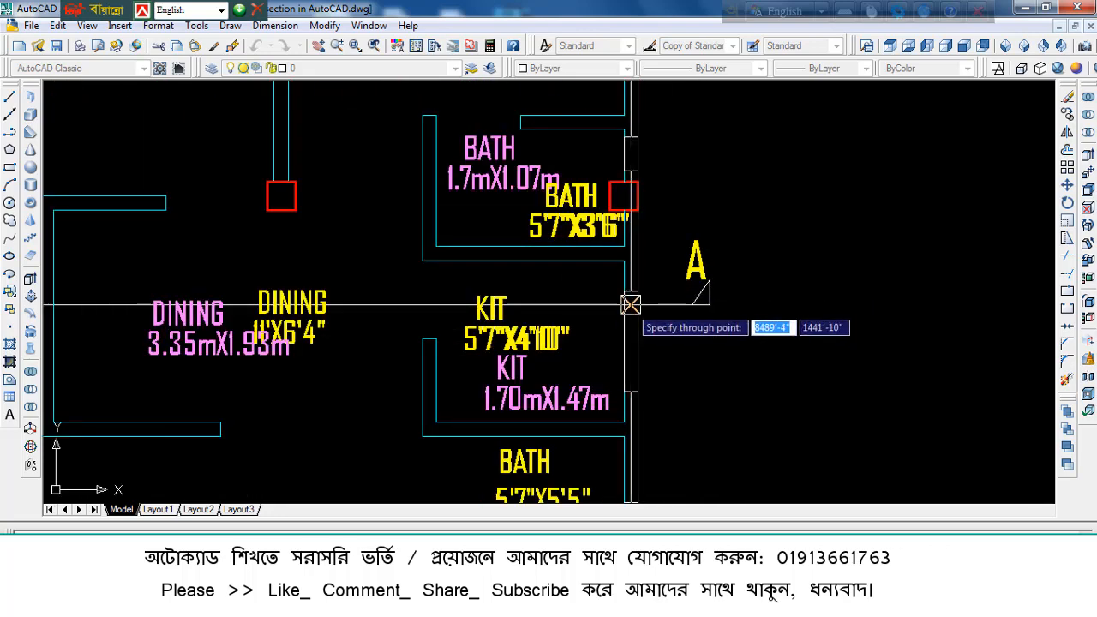
pyautogui.scroll(-2, 660, 308)
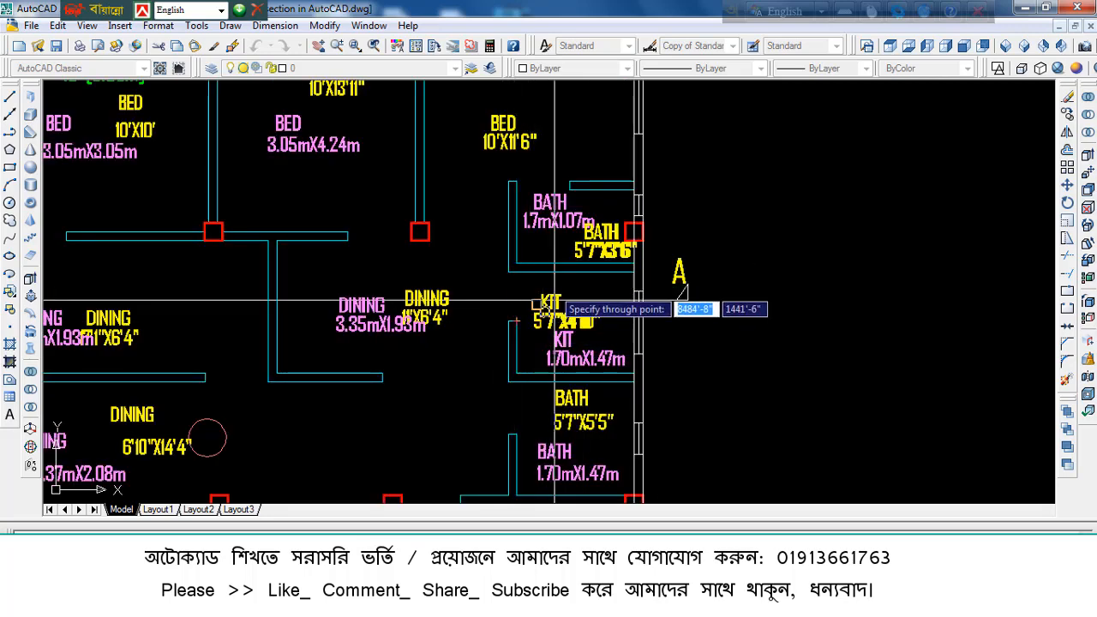
pyautogui.scroll(-5, 537, 303)
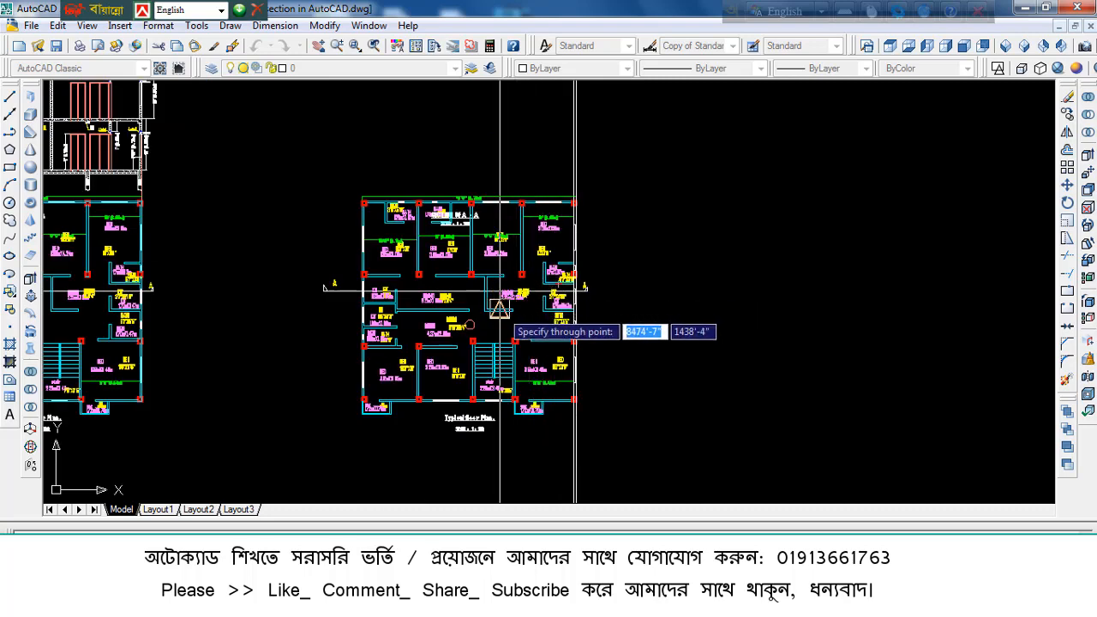